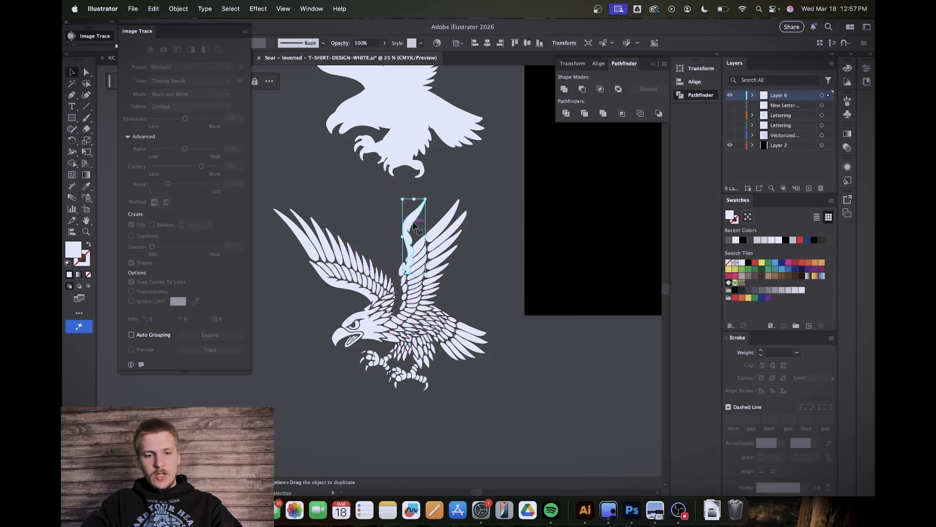
- Undo the last move of the inner wing shape in the detailed white eagle and deselect it
key("super+z")
scroll(396, 258, "up", 8)
scroll(424, 258, "down", 10)
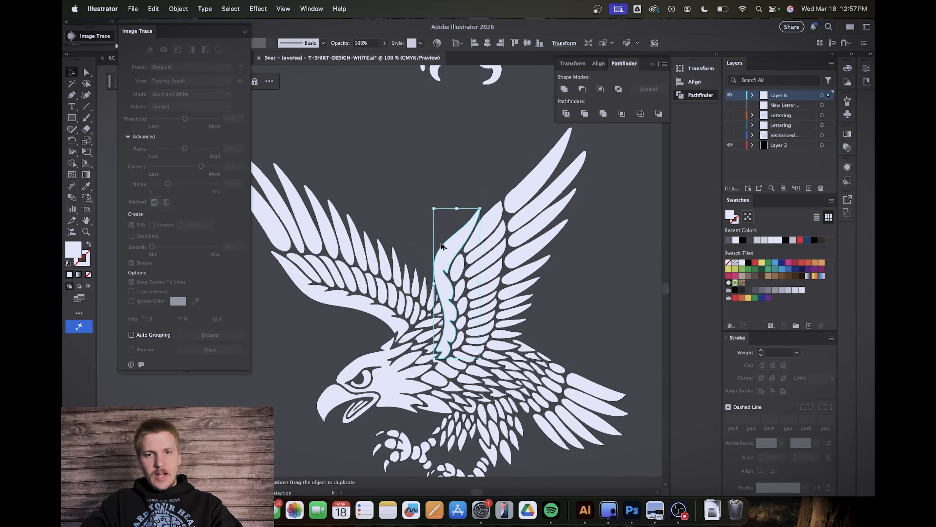
scroll(399, 259, "up", 3)
scroll(386, 246, "down", 1)
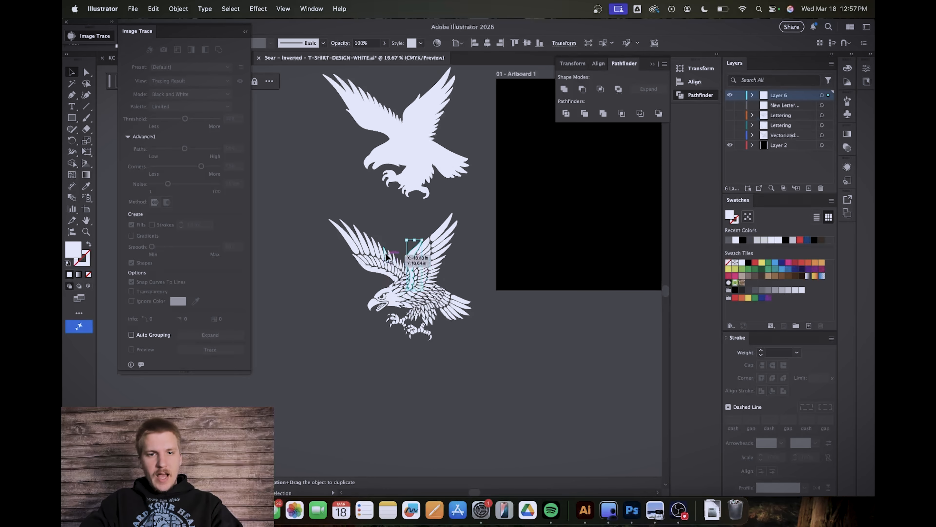
scroll(411, 265, "up", 1)
scroll(345, 226, "down", 2)
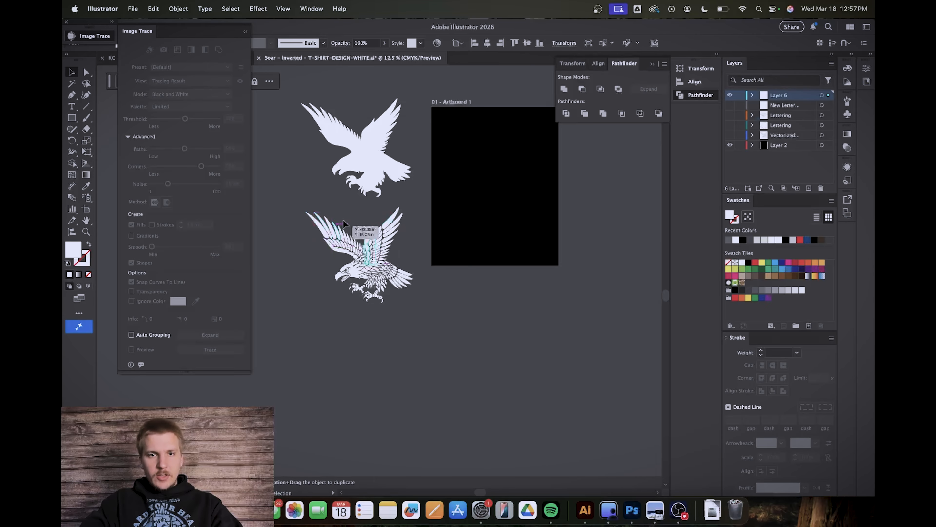
scroll(503, 157, "up", 1)
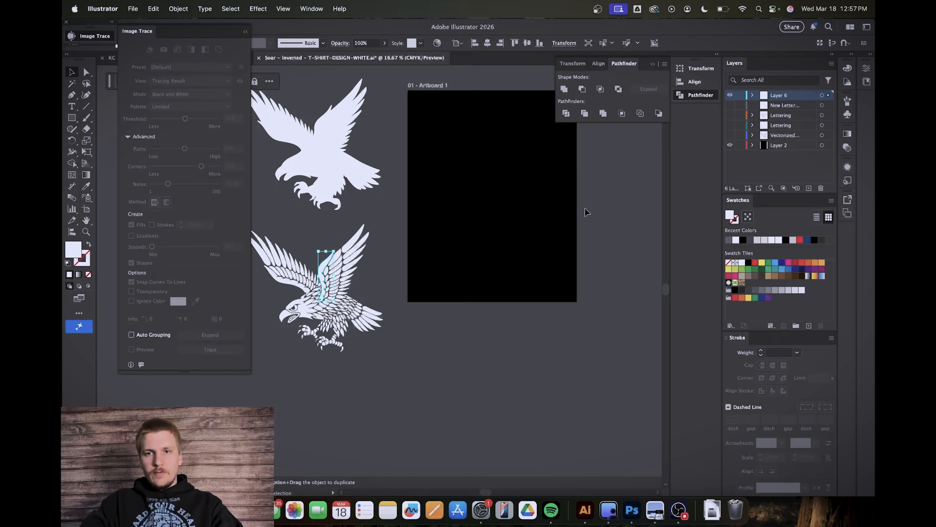
left_click(273, 73)
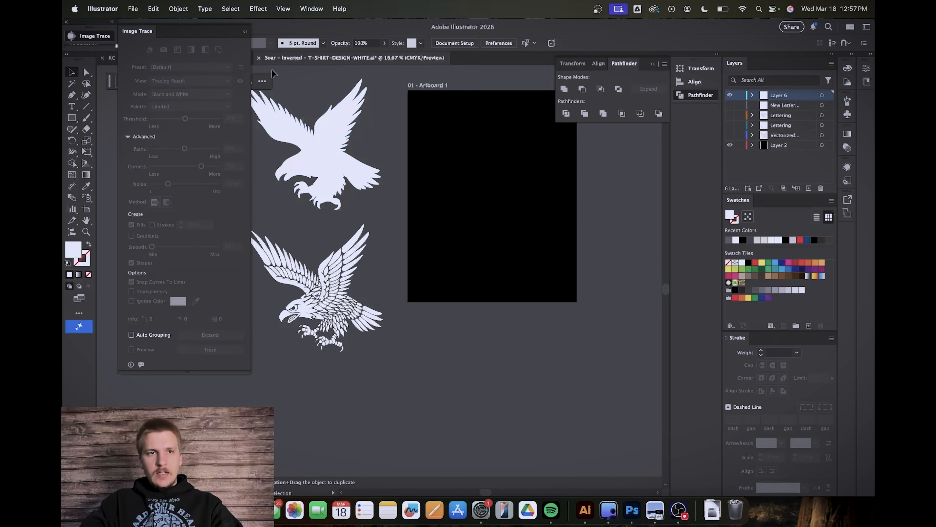
- Place Untitled_Artwork 2.png from the Downloads folder into the document as a linked image
left_click(133, 9)
left_click(173, 194)
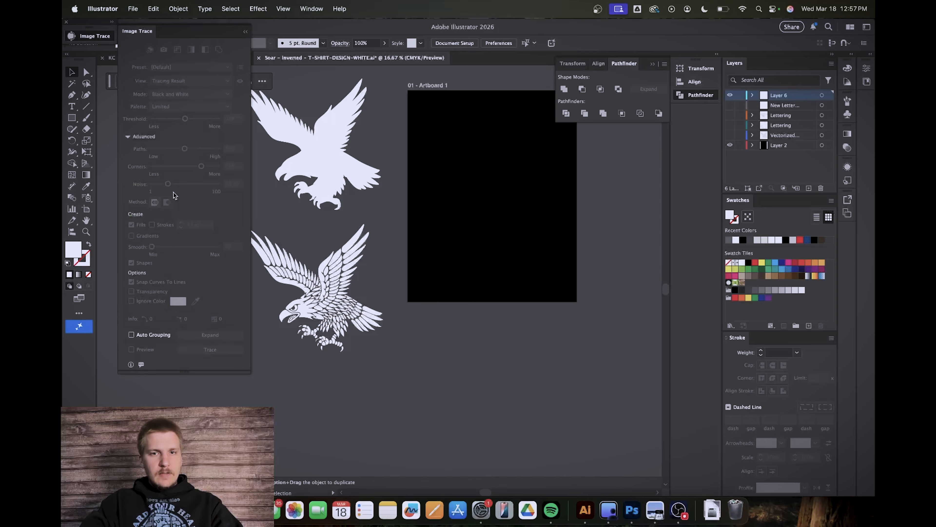
left_click(572, 207)
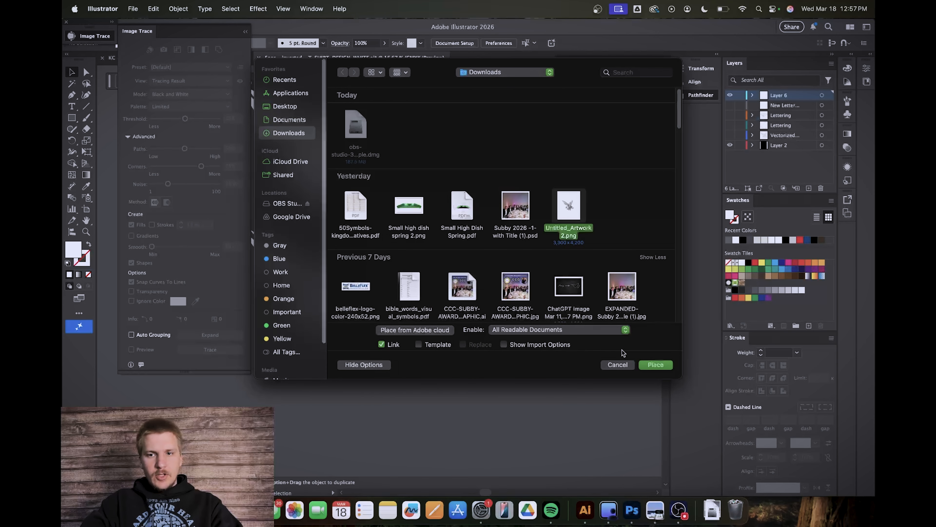
left_click(653, 367)
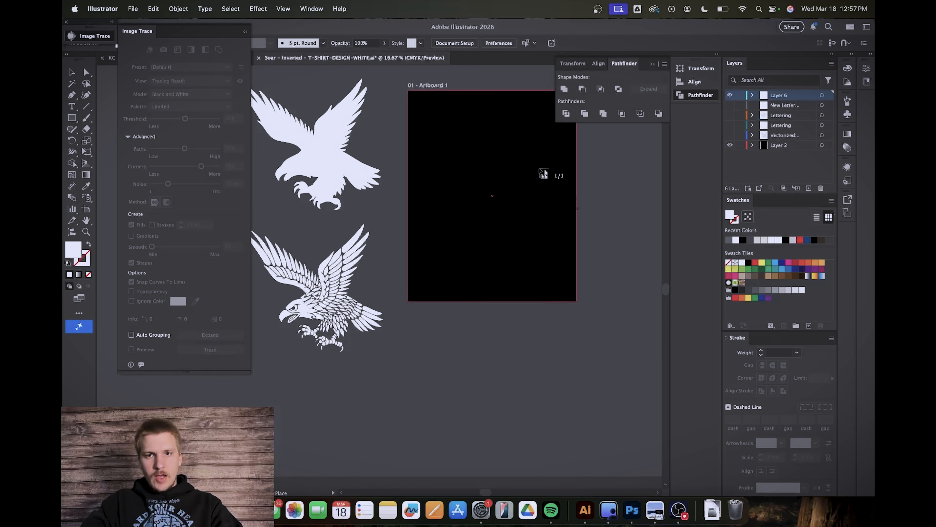
left_click(538, 168)
- Enlarge the placed eagle image to about 17.2 by 21.9 in and move it beside the black artboard
scroll(466, 184, "down", 2)
scroll(466, 184, "up", 5)
scroll(548, 288, "down", 2)
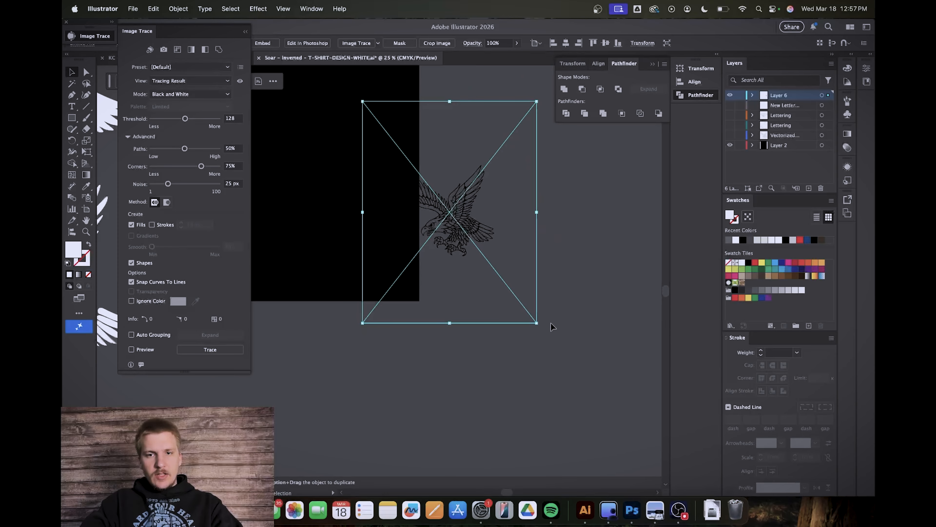
left_click_drag(537, 323, 631, 443)
scroll(627, 443, "right", 2)
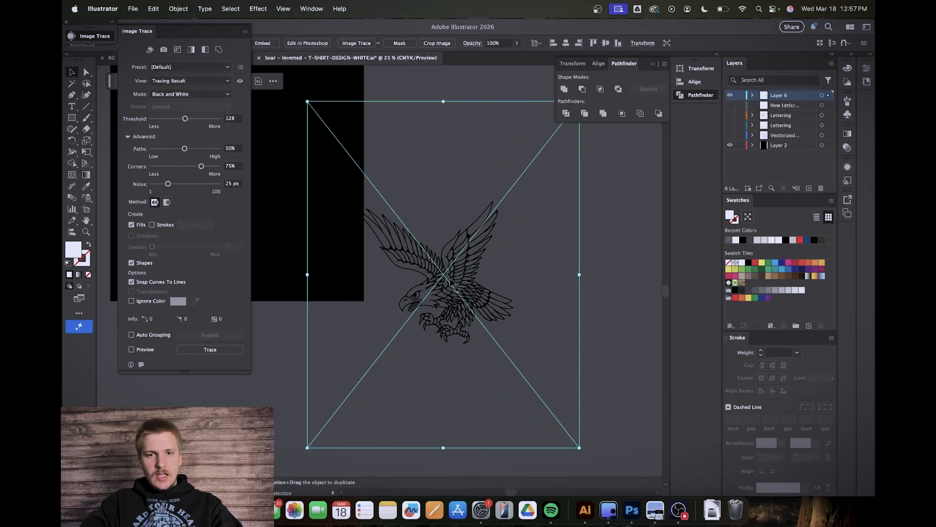
left_click_drag(451, 281, 521, 226)
- Run Image Trace on the placed eagle artwork with the default preset, accepting the large image size
scroll(459, 203, "up", 2)
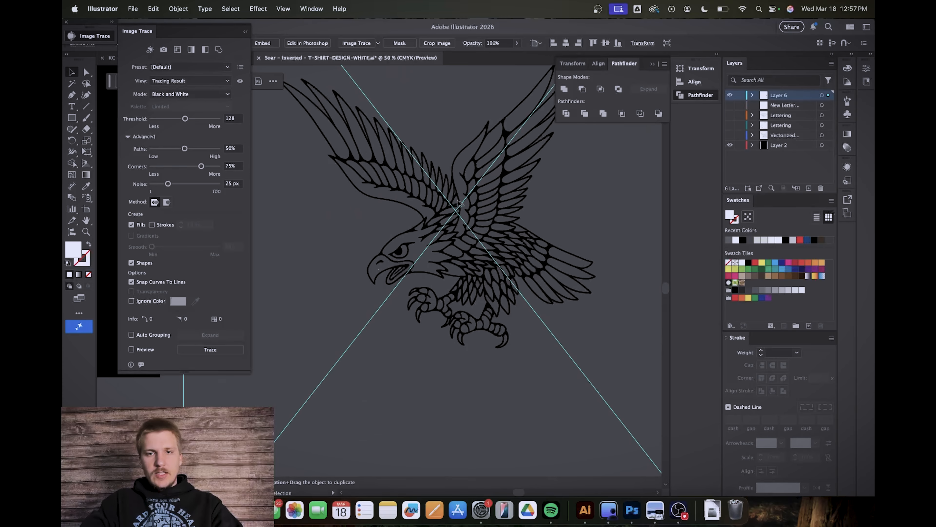
scroll(498, 218, "down", 1)
scroll(482, 189, "up", 2)
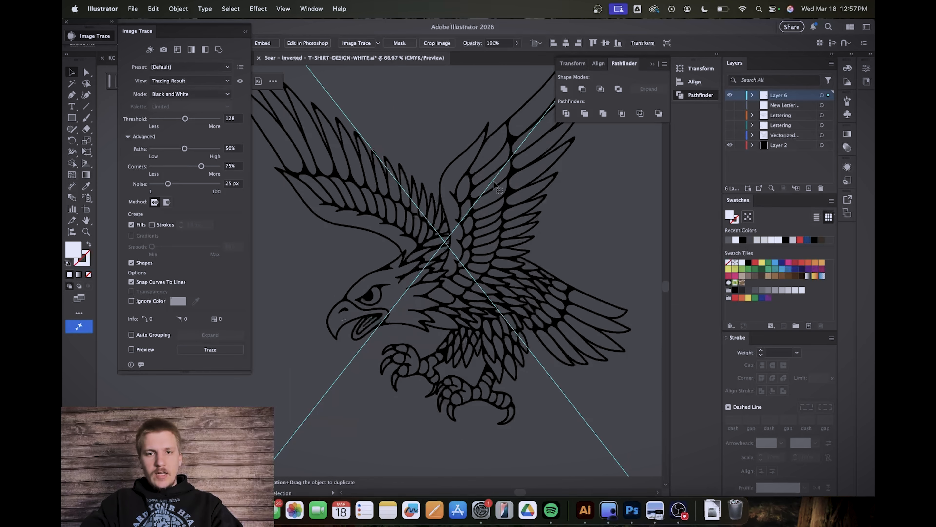
scroll(443, 172, "down", 1)
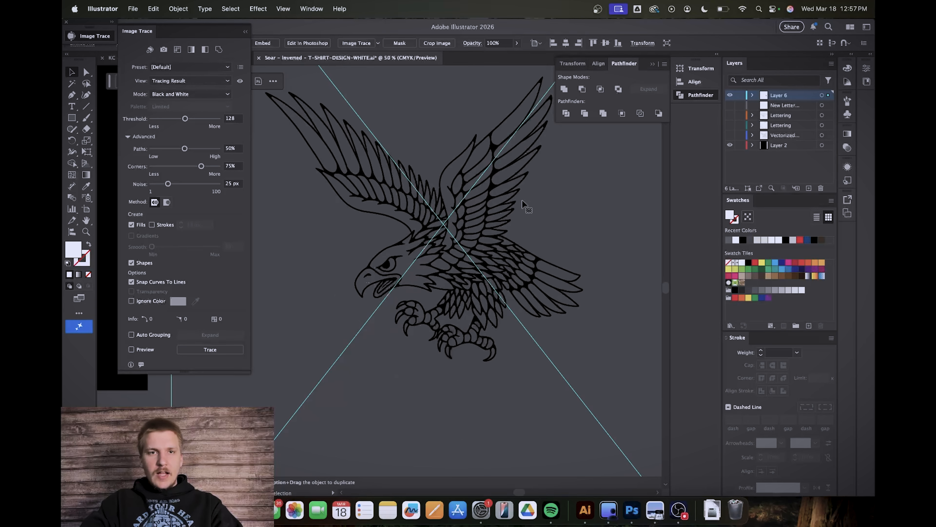
left_click(244, 32)
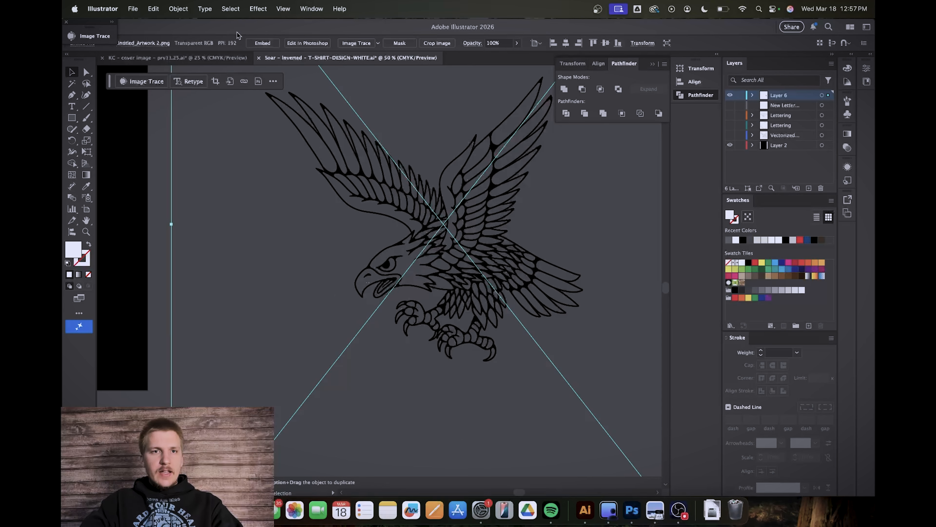
left_click(356, 44)
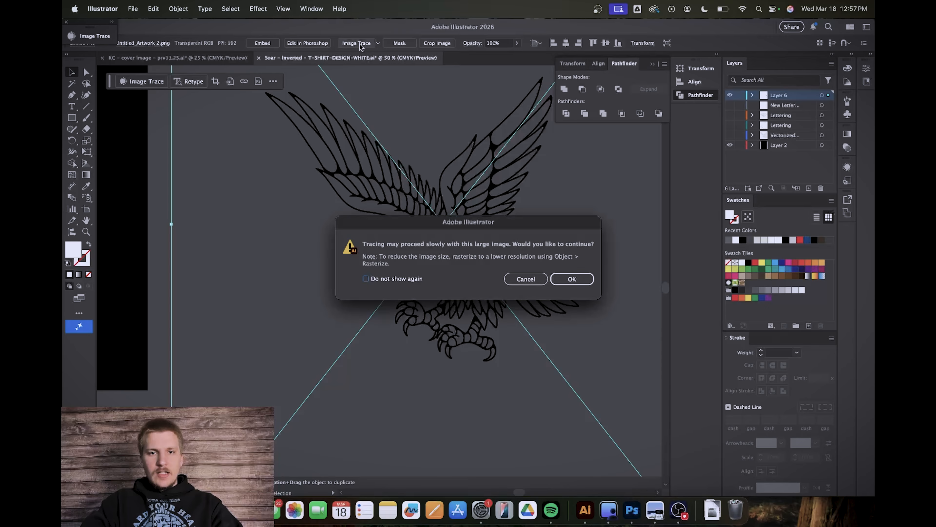
left_click(575, 279)
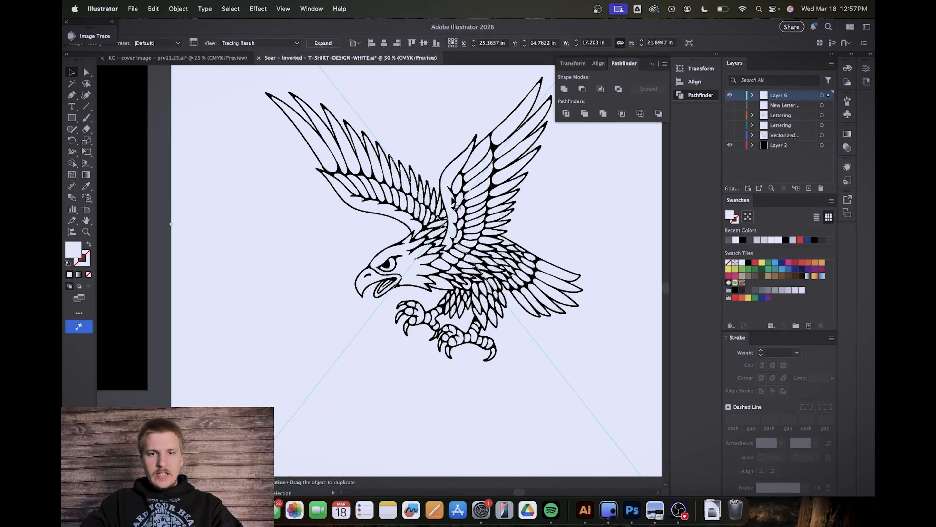
- Open the detailed trace settings for the eagle and set Corners to 38%
scroll(429, 187, "up", 6)
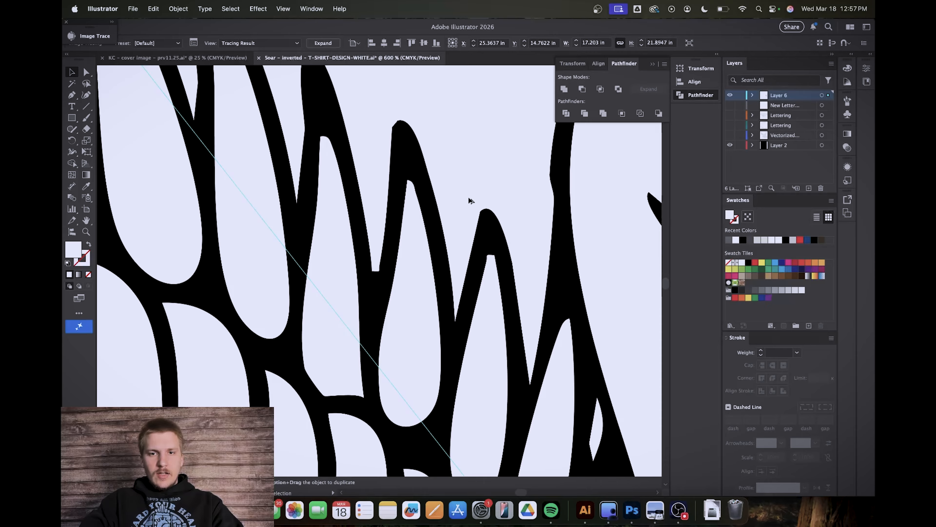
scroll(470, 207, "down", 5)
scroll(434, 341, "up", 7)
scroll(395, 213, "down", 3)
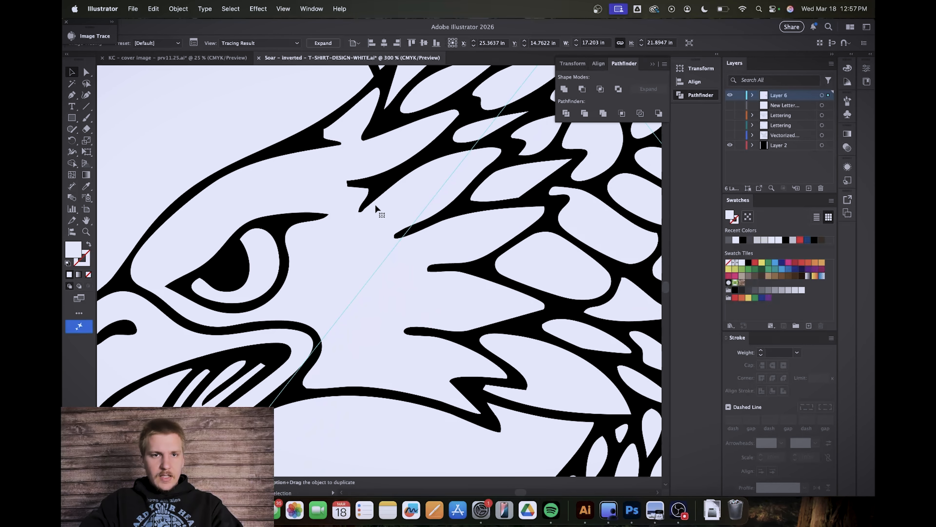
scroll(350, 143, "up", 1)
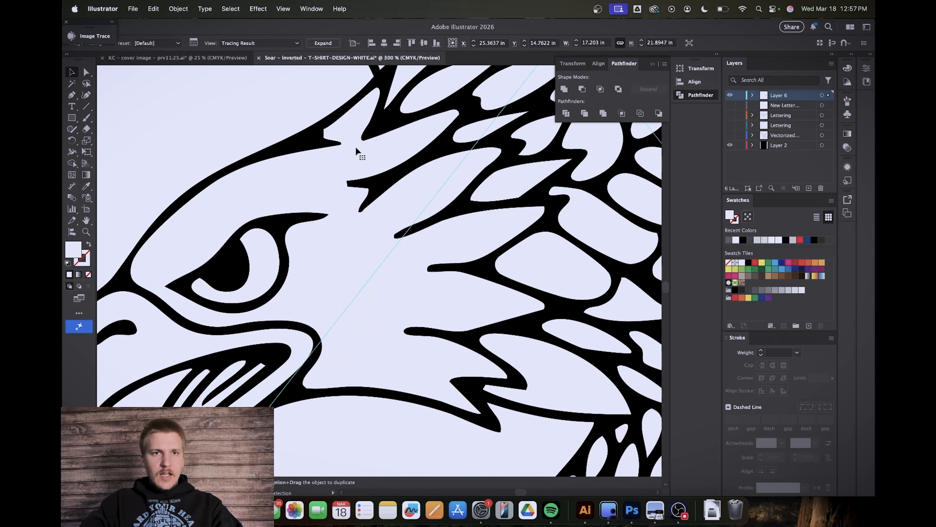
left_click(193, 43)
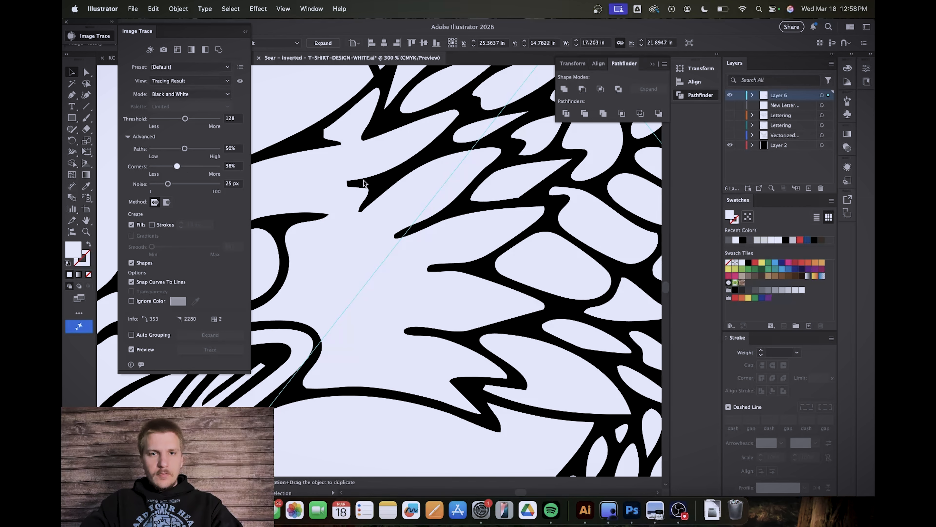
- Ignore the white color in the eagle's trace so that only the black linework is kept
scroll(396, 219, "down", 6)
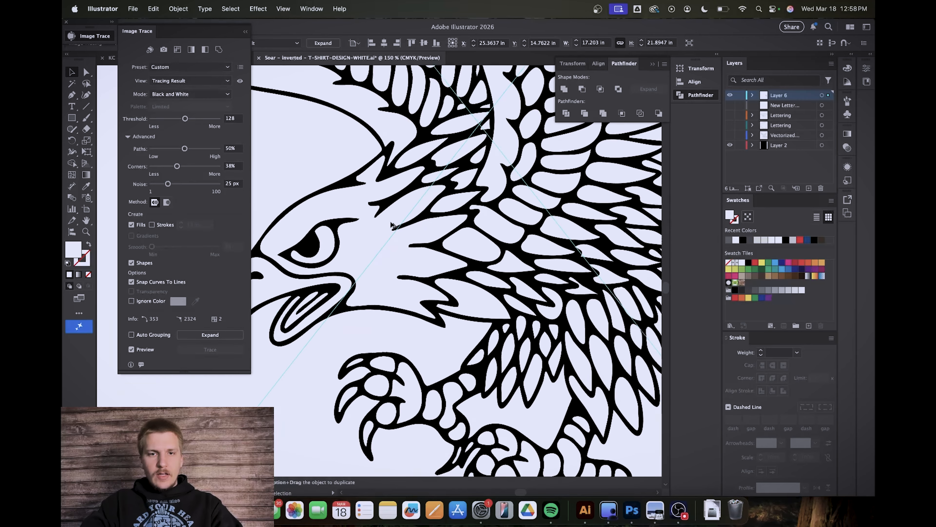
scroll(451, 187, "up", 3)
scroll(389, 131, "up", 3)
scroll(369, 107, "down", 3)
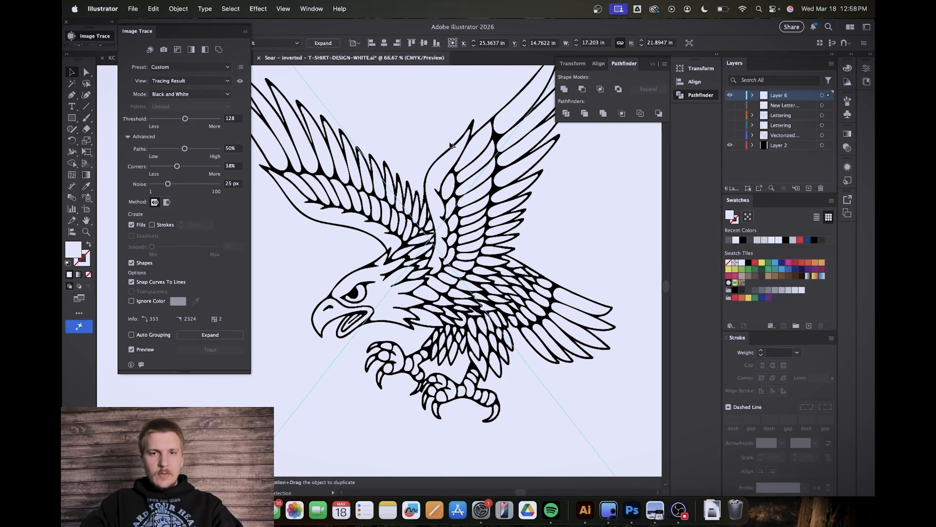
scroll(443, 212, "up", 4)
scroll(405, 192, "down", 3)
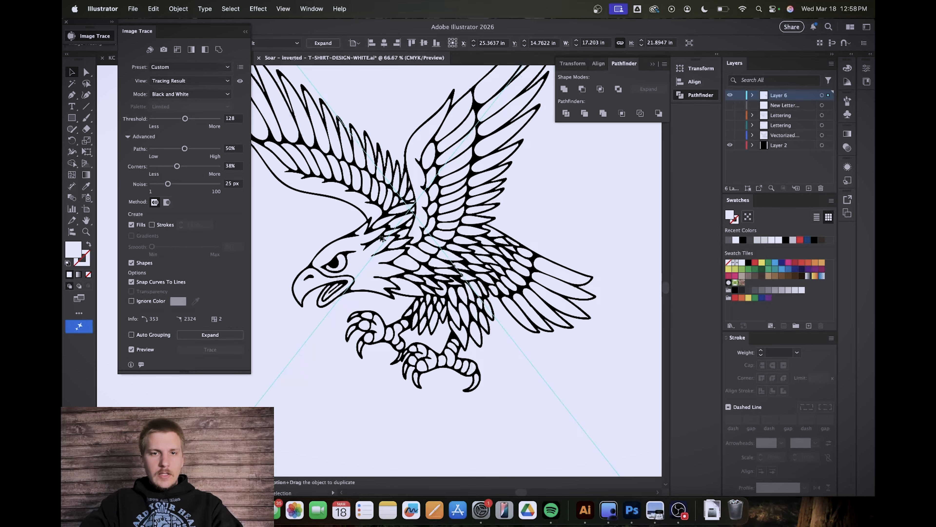
scroll(404, 217, "up", 5)
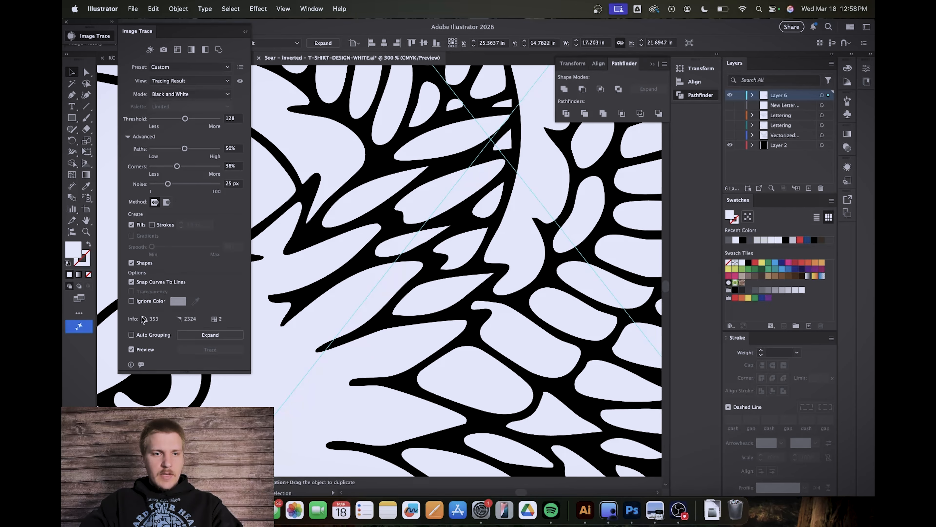
left_click(131, 301)
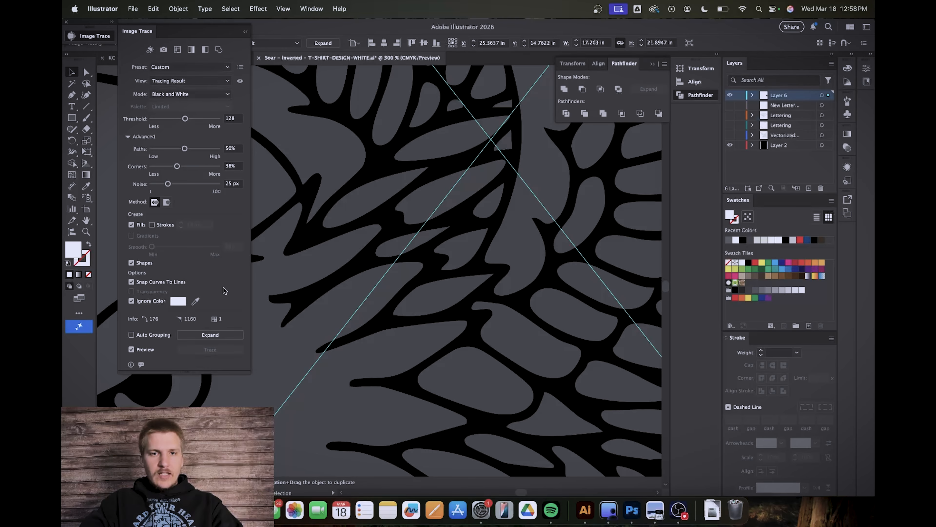
- Expand the eagle tracing into editable vector paths
scroll(424, 242, "down", 4)
scroll(423, 241, "down", 6)
scroll(437, 221, "up", 2)
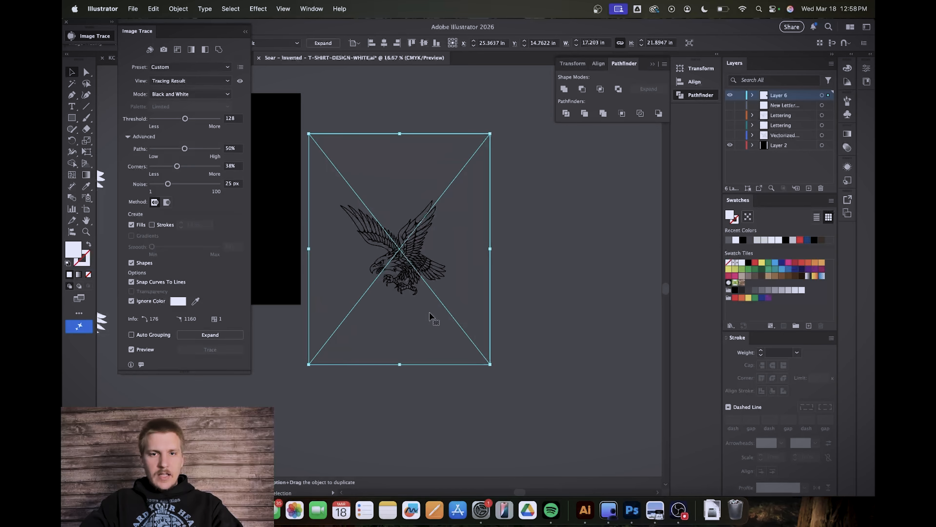
scroll(357, 252, "up", 3)
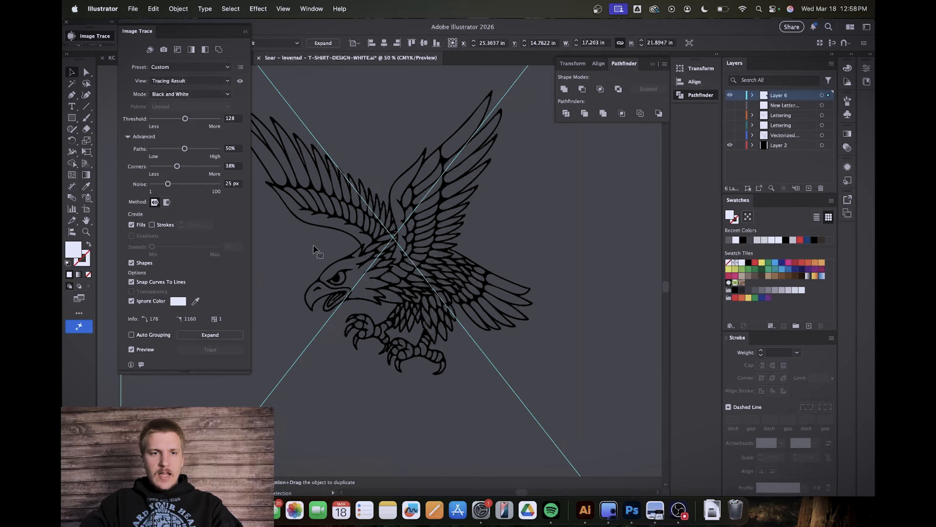
left_click(210, 334)
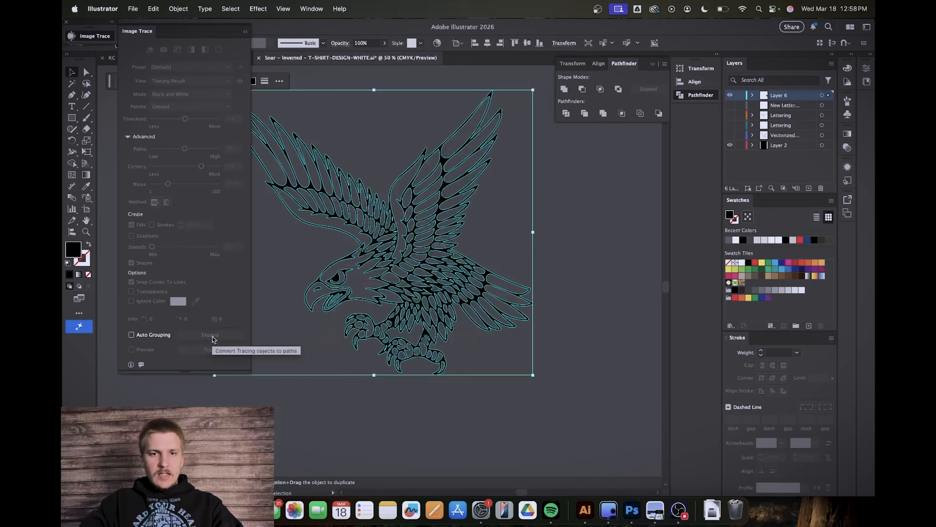
- Examine the expanded black eagle linework up close and compare it with the detailed white eagle
scroll(415, 241, "up", 8)
scroll(415, 242, "down", 8)
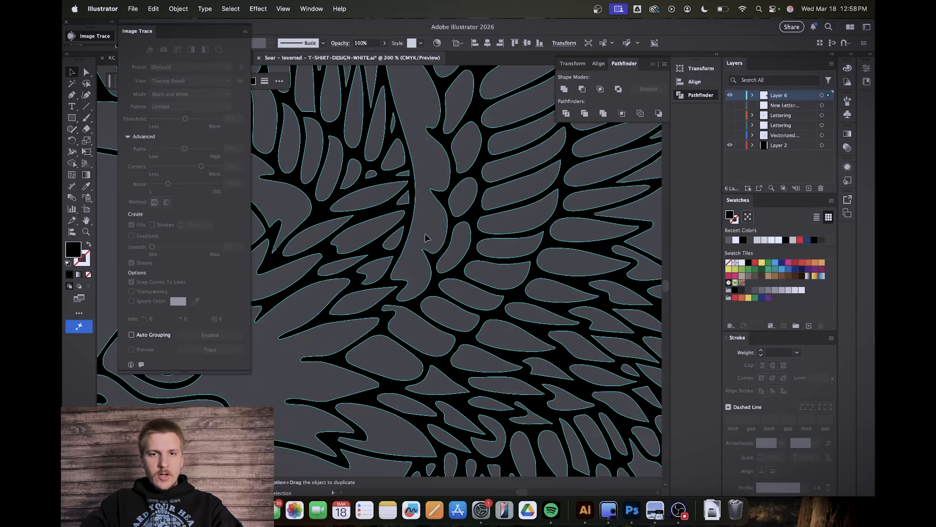
scroll(426, 236, "down", 3)
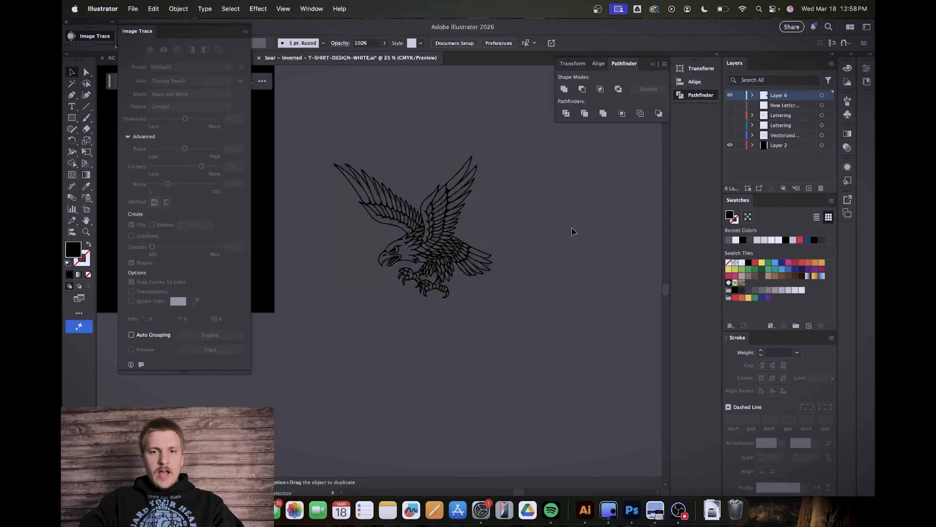
scroll(499, 223, "up", 2)
left_click_drag(508, 243, 478, 218)
left_click(588, 217)
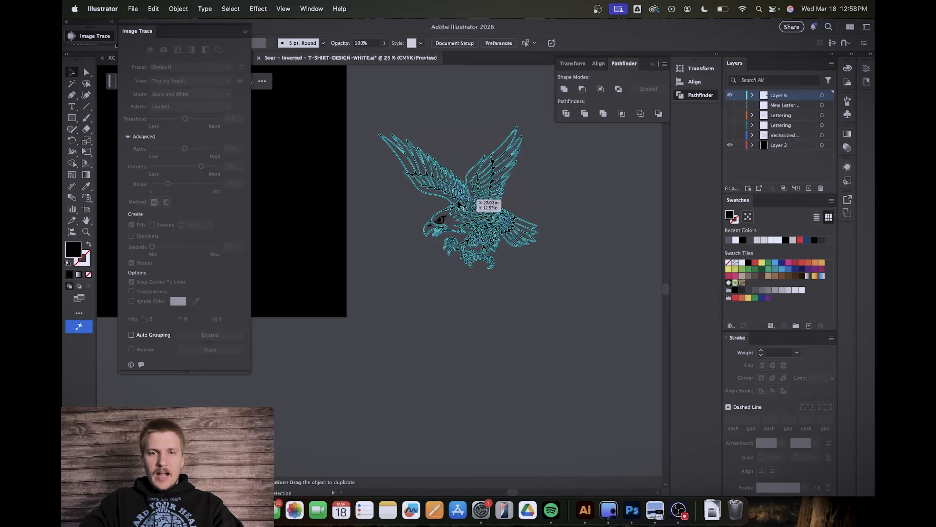
scroll(457, 202, "up", 4)
scroll(573, 220, "down", 4)
scroll(465, 223, "down", 4)
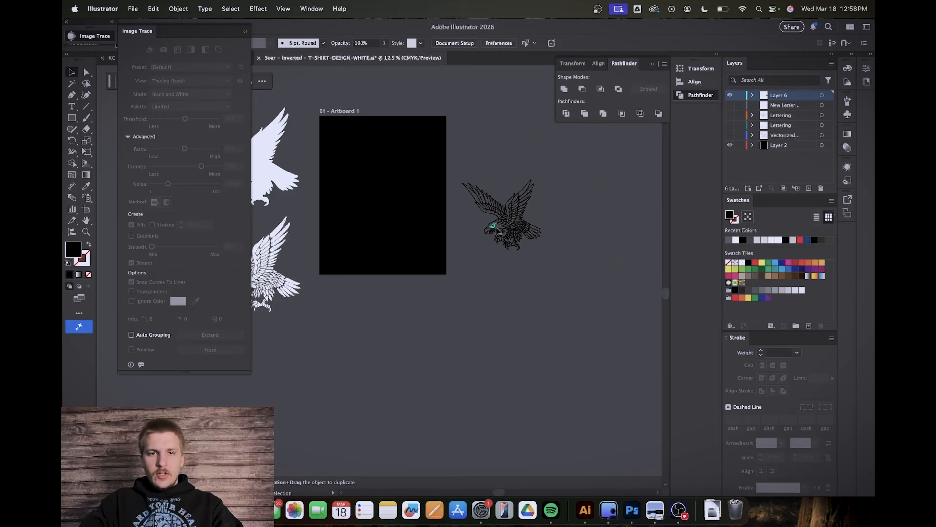
scroll(383, 257, "up", 5)
scroll(405, 243, "down", 1)
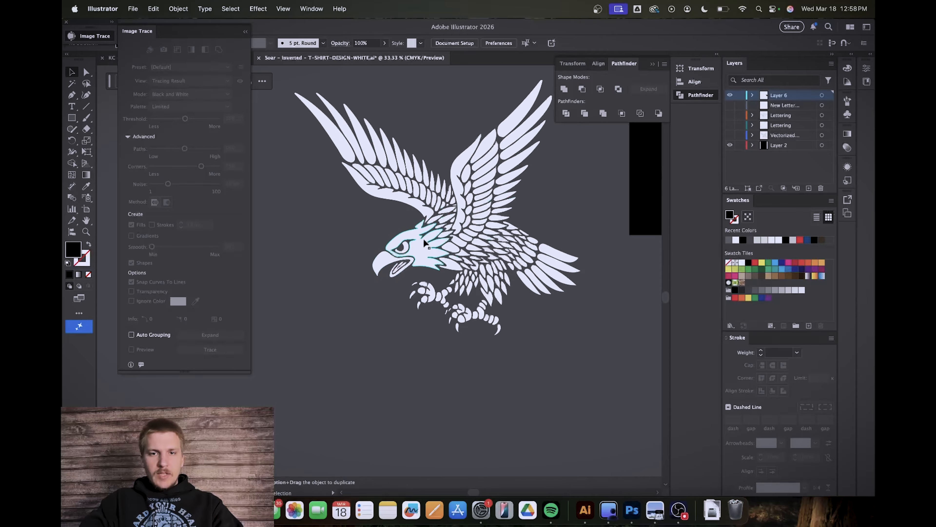
- Move the black line-art eagle onto the middle of the black artboard
scroll(372, 231, "down", 4)
scroll(454, 193, "up", 4)
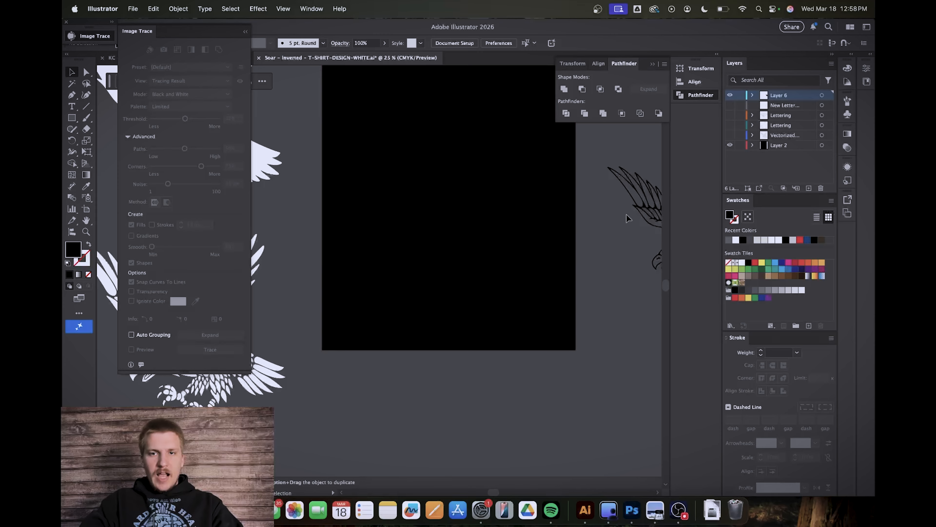
scroll(627, 216, "down", 3)
left_click_drag(586, 210, 456, 188)
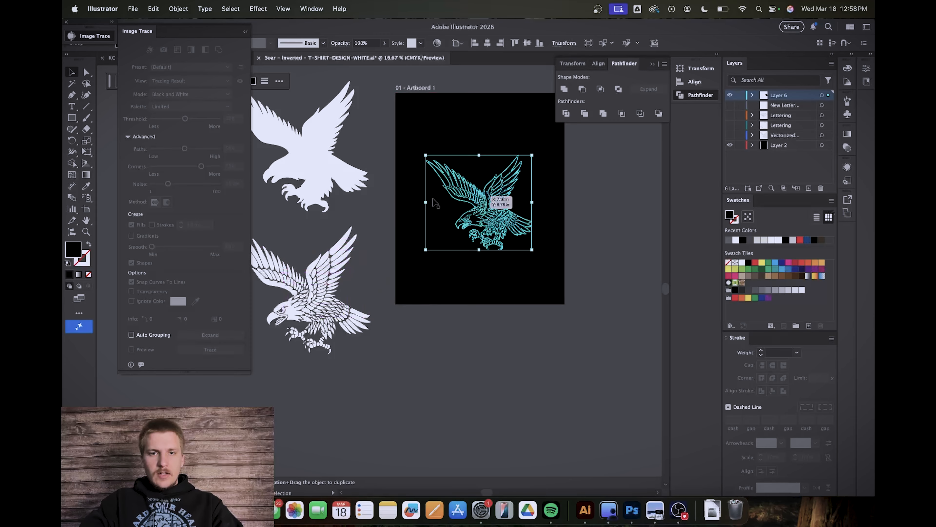
- Change the line-art eagle's fill color to white (ffffff) so it reads against the black background
double_click(78, 255)
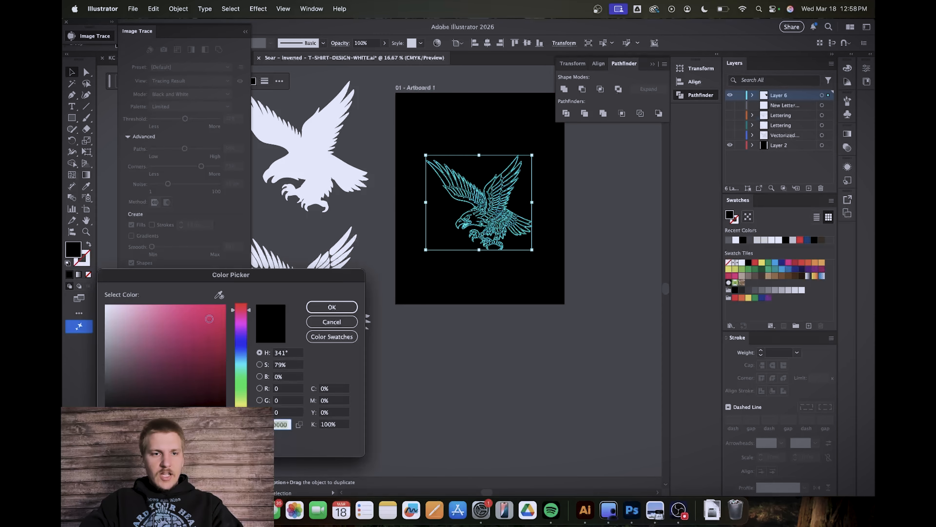
type("ffffff")
left_click(332, 306)
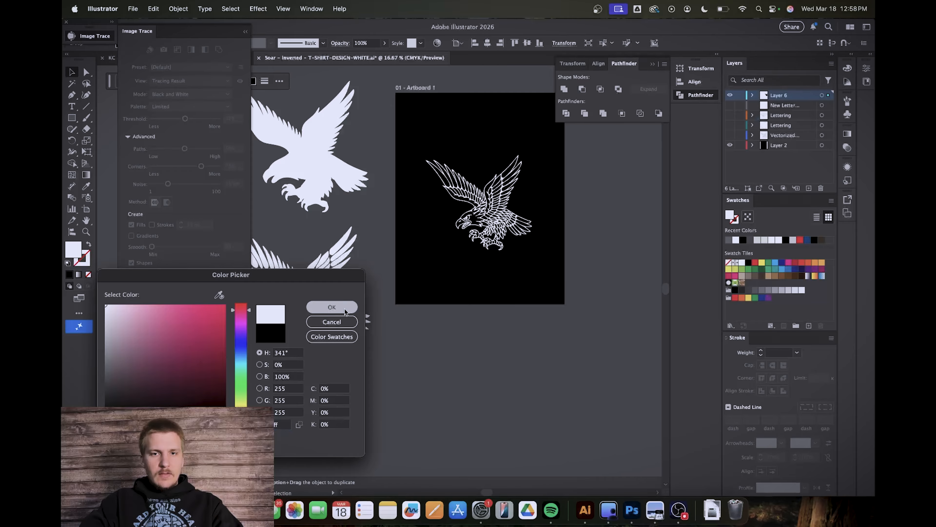
left_click(531, 346)
- Enlarge the white line-art eagle so it nearly fills the width of the black artboard
scroll(496, 201, "up", 2)
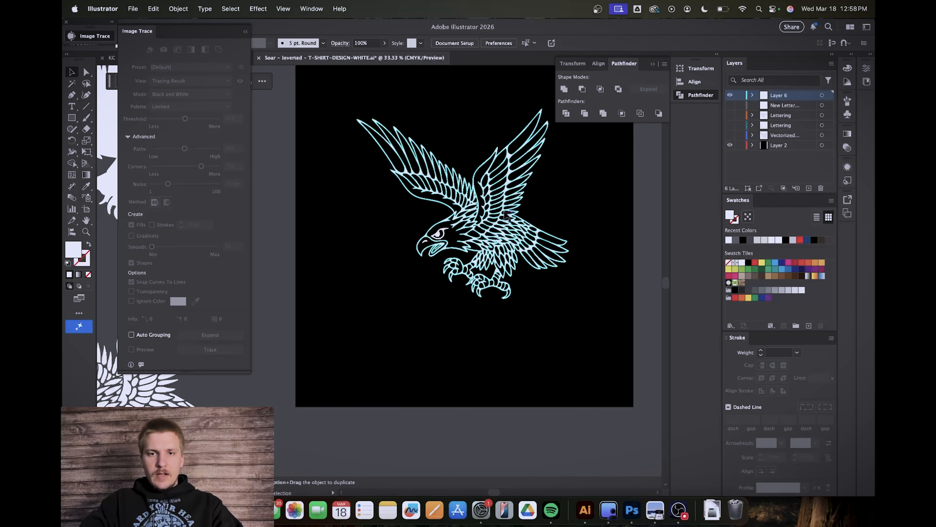
scroll(524, 233, "down", 2)
left_click(527, 244)
left_click_drag(536, 254, 558, 275)
left_click(599, 255)
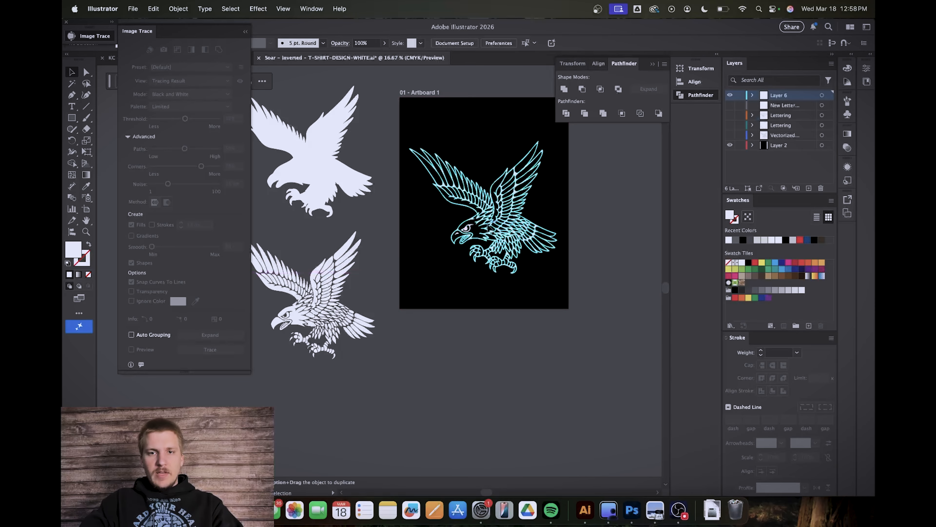
- Compare the white line-art eagle on the artboard with the detailed white eagle beside it
left_click(327, 287)
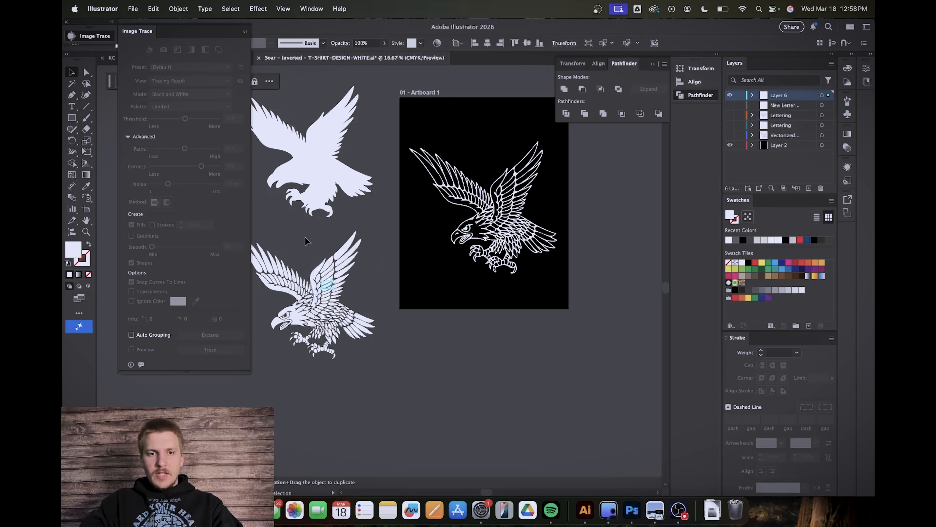
scroll(278, 288, "up", 5)
scroll(339, 291, "down", 6)
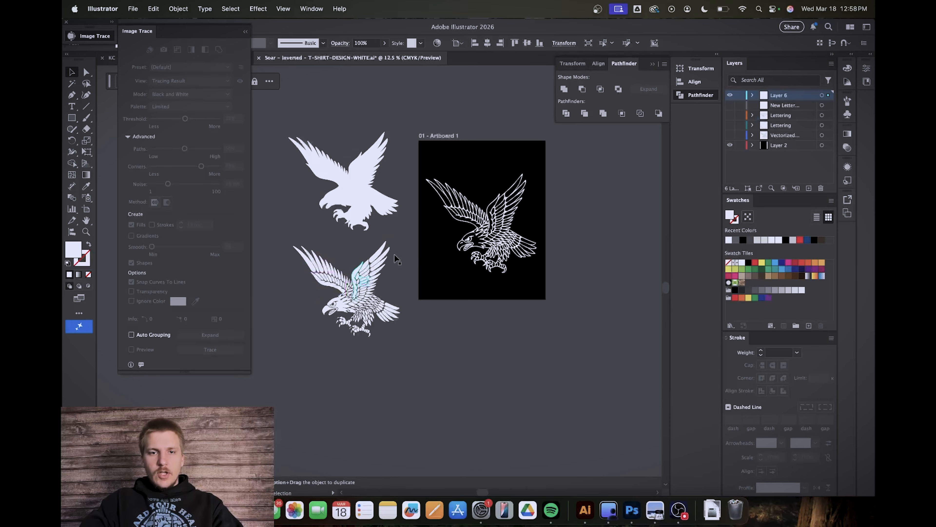
scroll(527, 220, "up", 4)
scroll(469, 223, "down", 2)
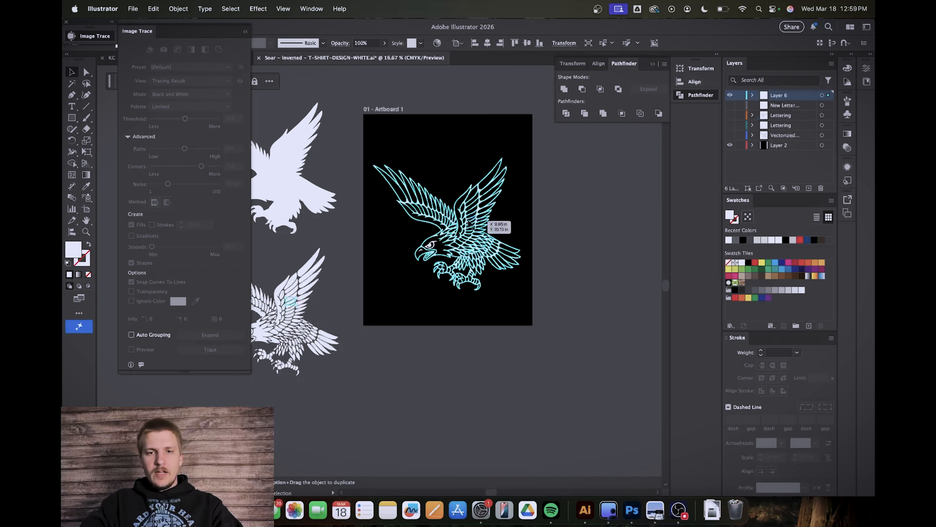
scroll(469, 223, "up", 2)
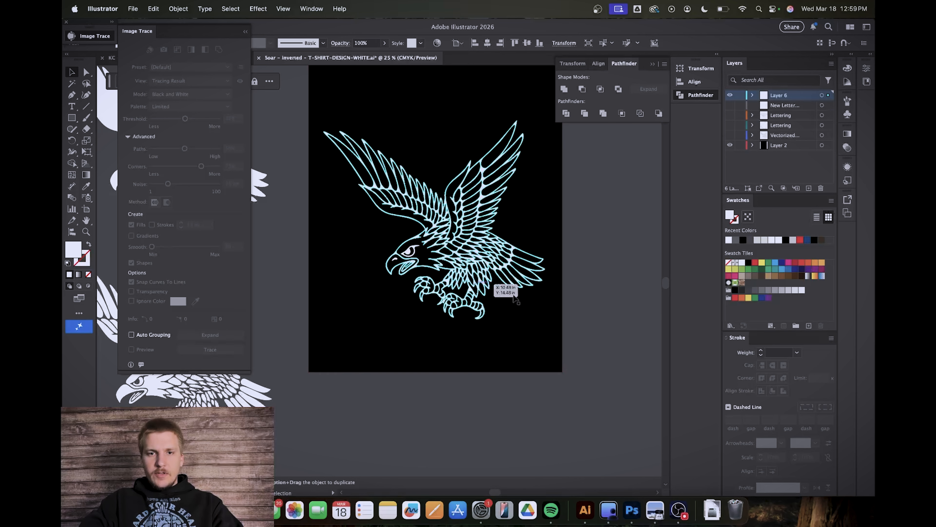
- Release the compound path of the white line-art eagle on the artboard
left_click(608, 248)
left_click(475, 245)
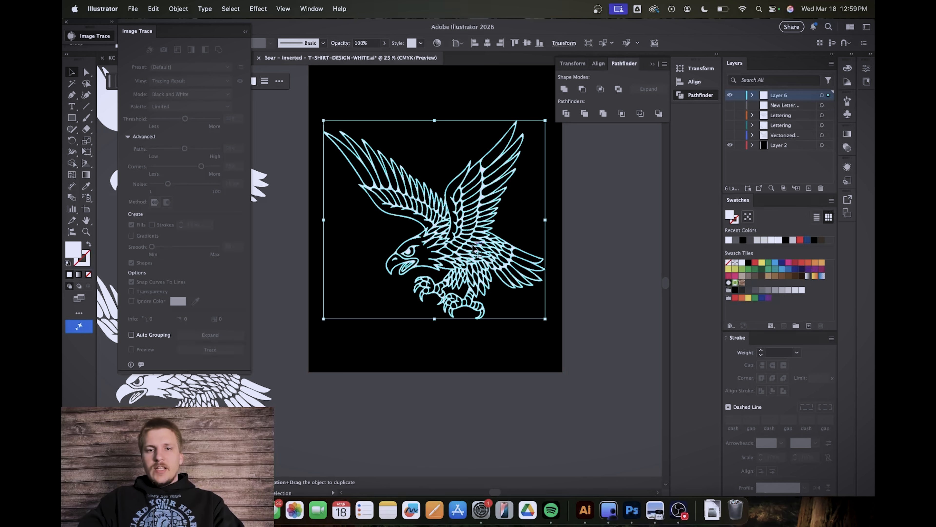
left_click(178, 8)
mouse_move(236, 362)
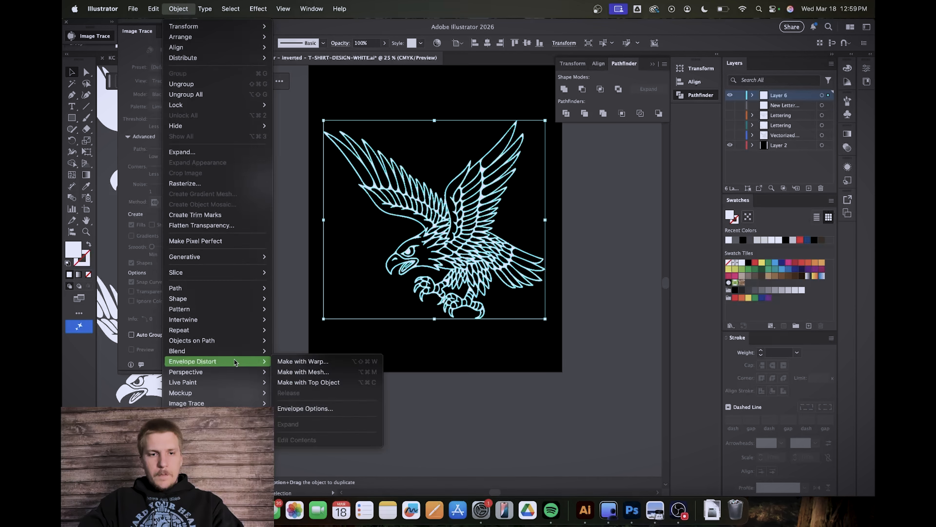
mouse_move(233, 439)
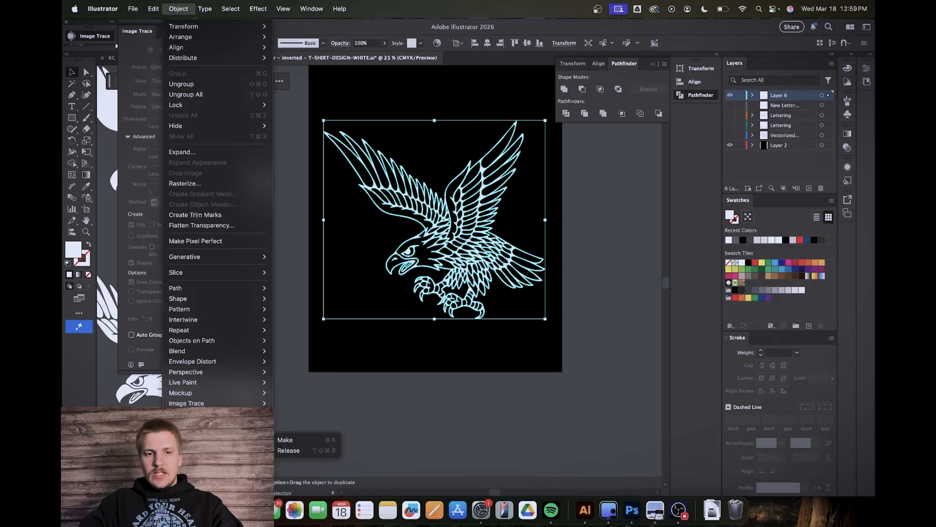
left_click(285, 440)
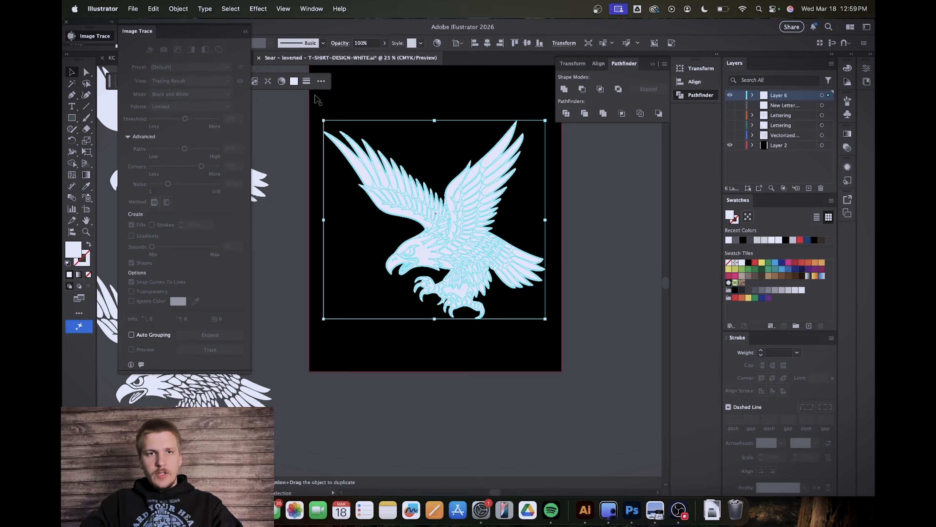
- Ungroup the released eagle shapes and delete the solid outer silhouette behind the feathers
left_click(178, 9)
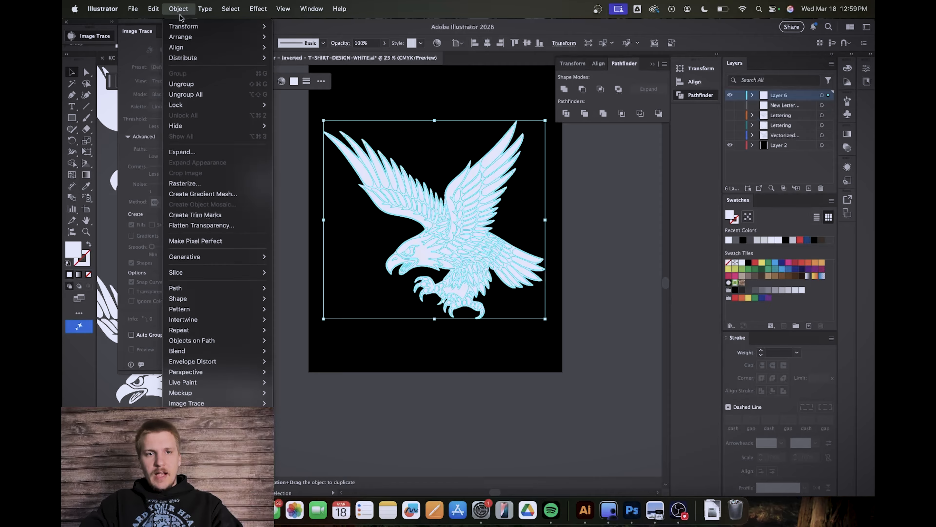
left_click(198, 87)
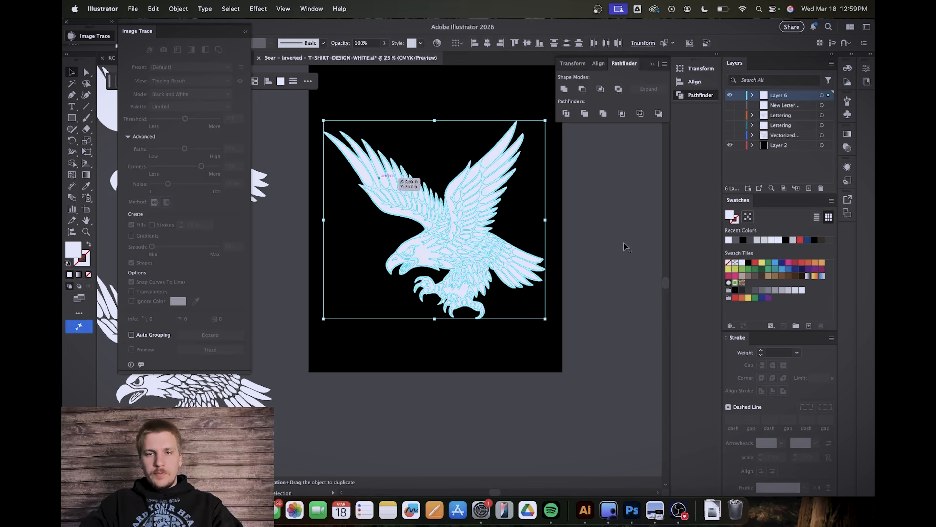
left_click(601, 251)
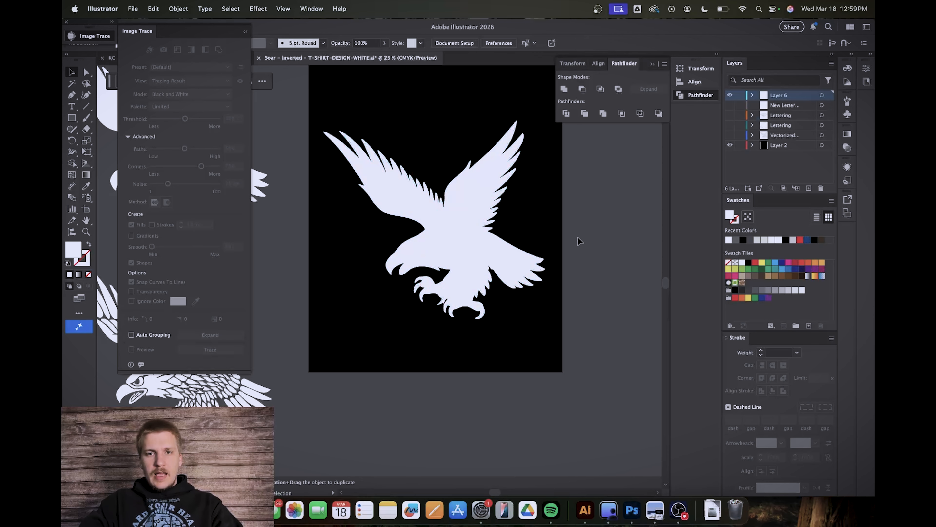
left_click(479, 163)
key("Delete")
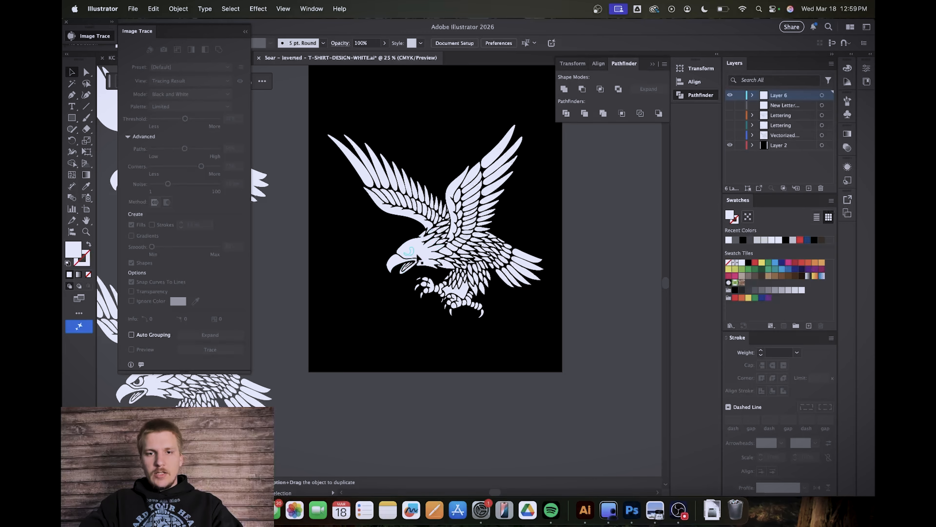
- Knock the eye and brow shapes out of the eagle's head shape with the Exclude shape mode
scroll(425, 265, "up", 3)
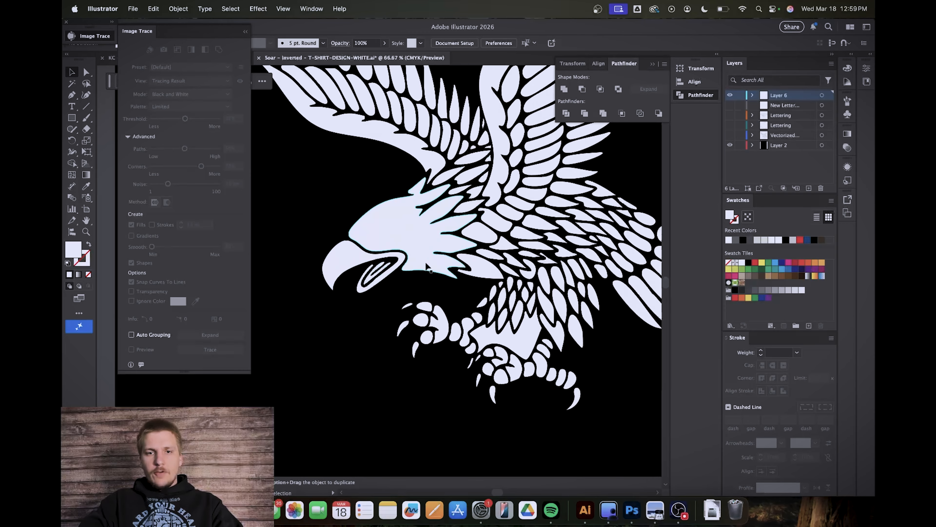
left_click(394, 235)
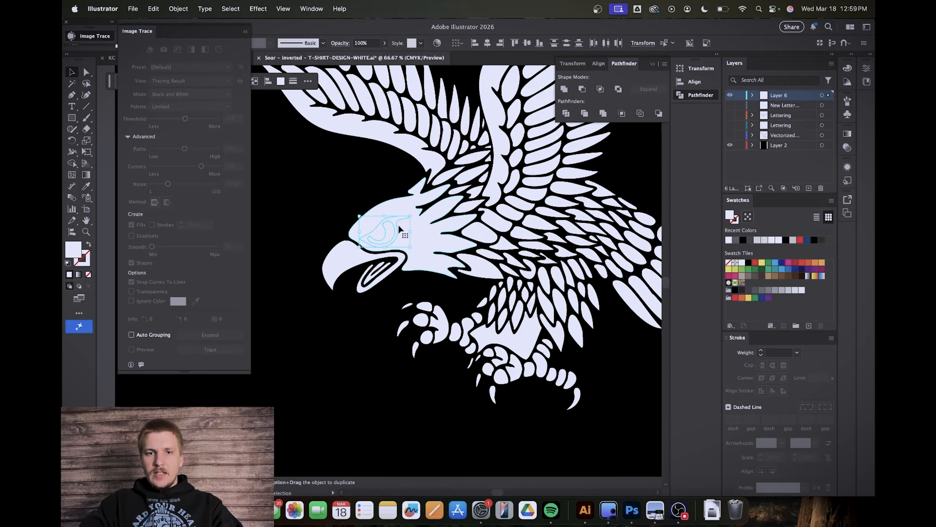
left_click(421, 226, "shift")
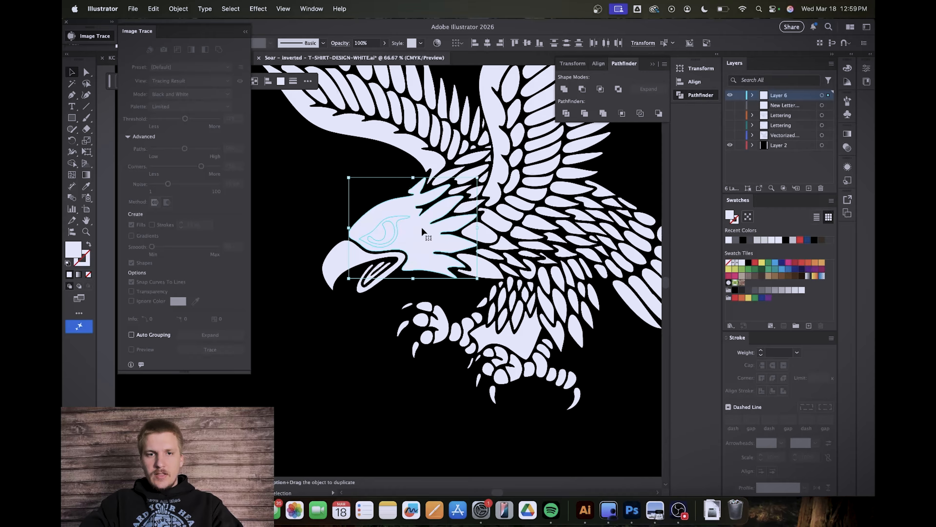
left_click(618, 90)
left_click_drag(424, 235, 418, 200)
key("super+z")
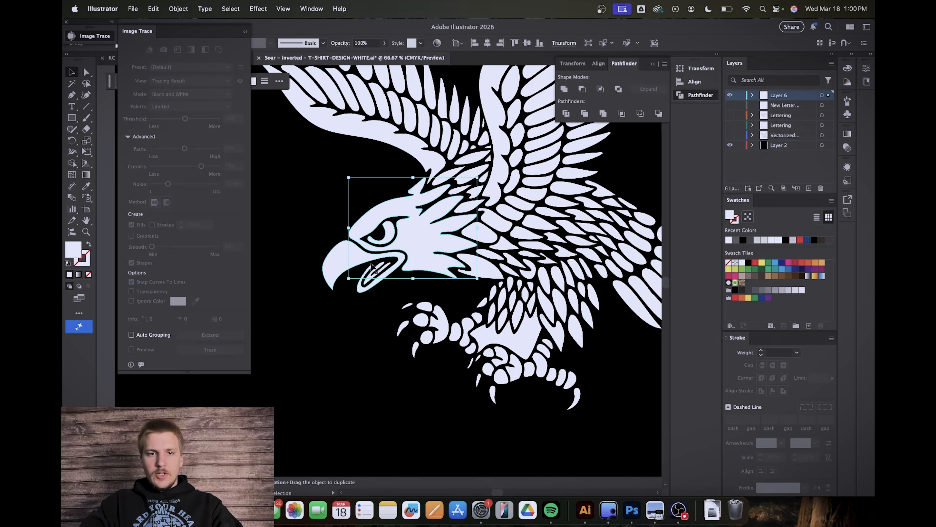
- Knock the nostril shape out of the eagle's beak with the Exclude shape mode
left_click(350, 262)
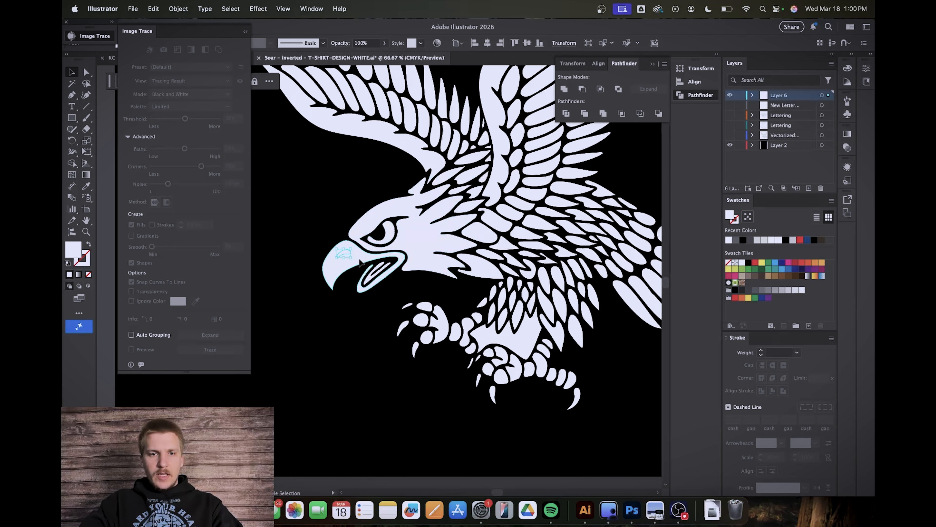
left_click(617, 90)
left_click(339, 197)
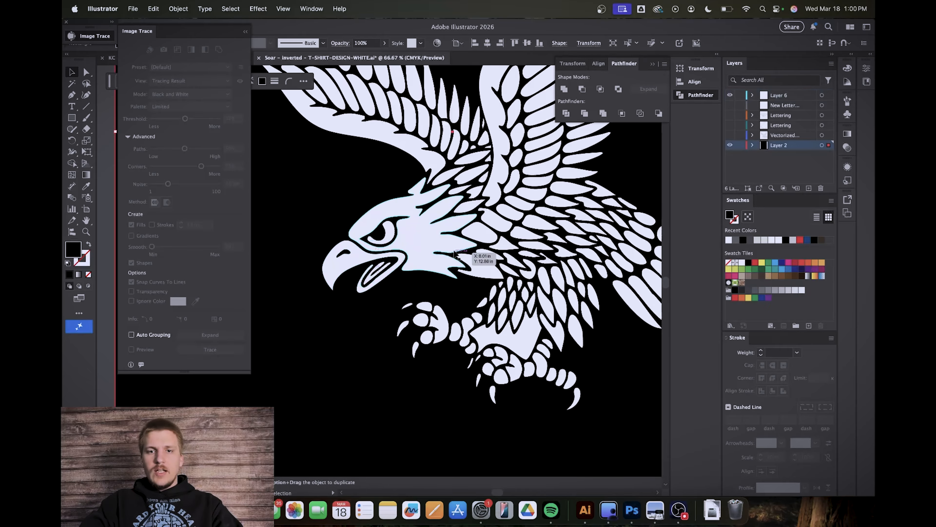
- Delete the unwanted white shape filling the gap between the leg feathers and the talons
scroll(455, 255, "left", 1)
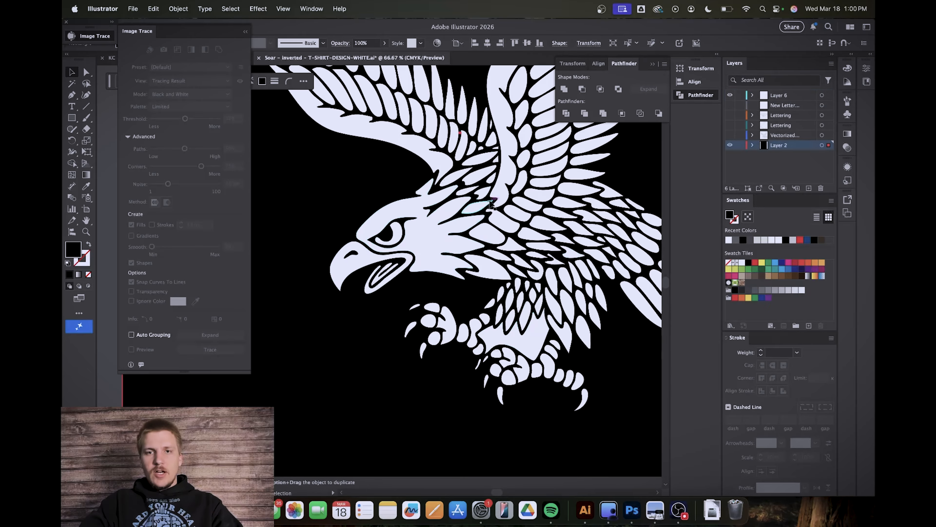
scroll(491, 203, "down", 1)
scroll(497, 226, "down", 3)
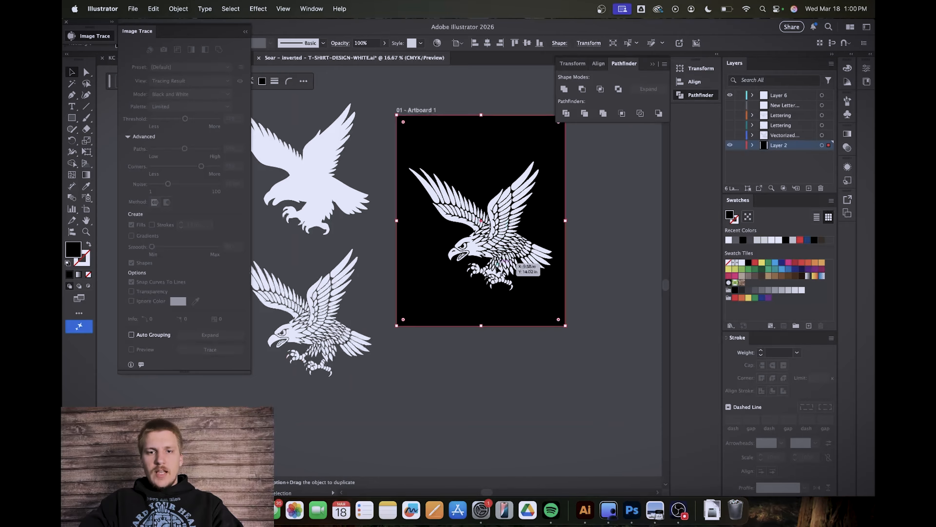
scroll(514, 265, "up", 4)
scroll(435, 222, "down", 2)
scroll(429, 212, "up", 1)
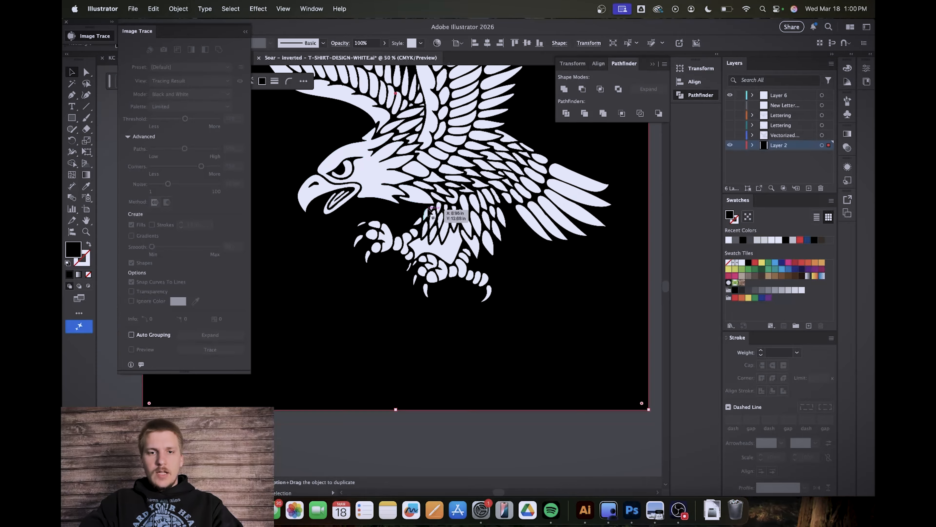
scroll(430, 212, "up", 1)
left_click(456, 266)
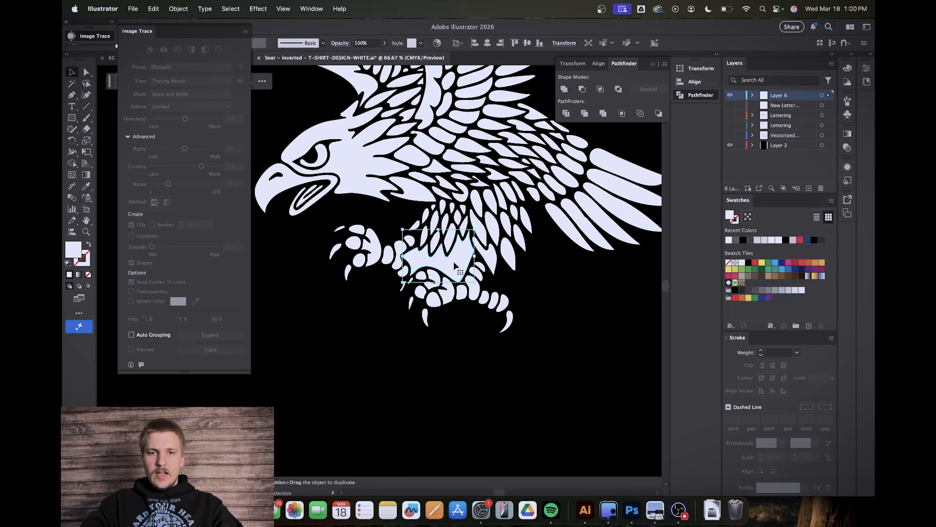
key("Delete")
scroll(455, 263, "down", 6)
scroll(449, 247, "up", 4)
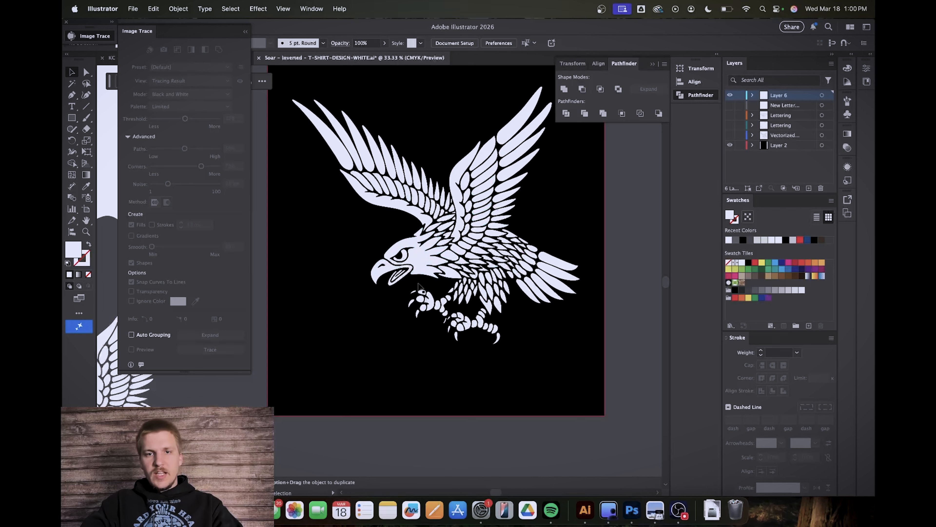
scroll(536, 236, "down", 1)
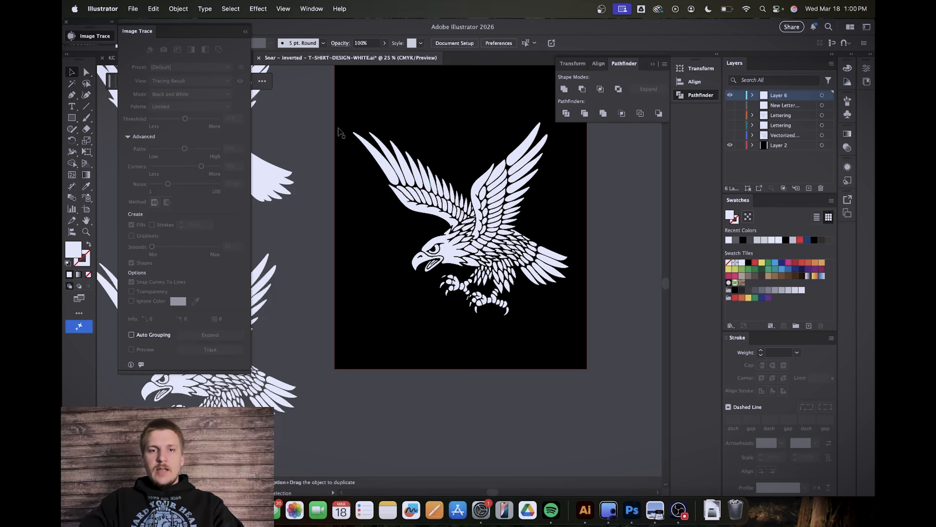
- Try a bright blue fill (R 0, G 61, B 255) on the background rectangle behind the eagle
left_click(332, 130)
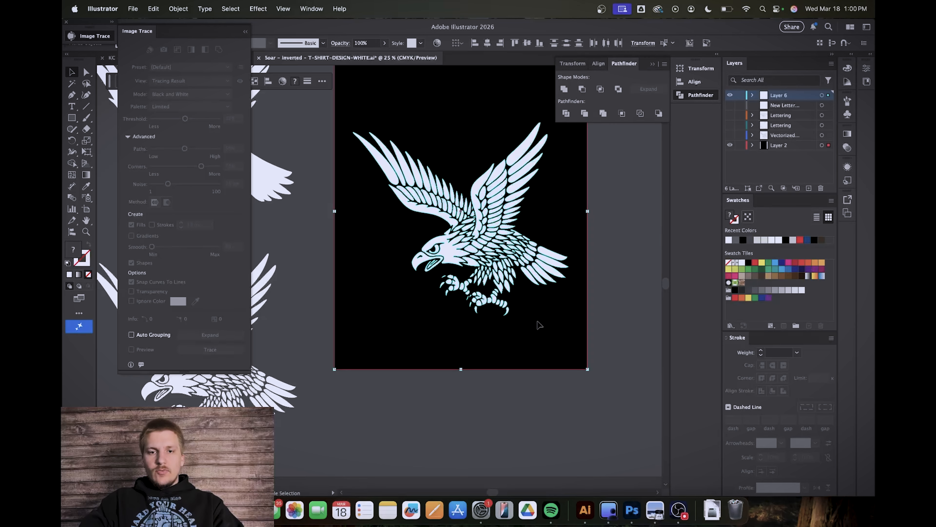
left_click(424, 340)
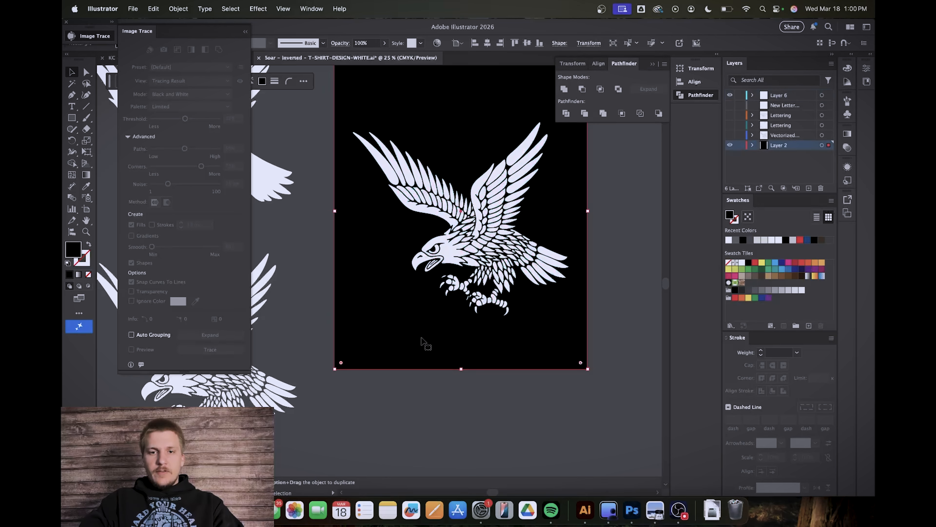
double_click(79, 251)
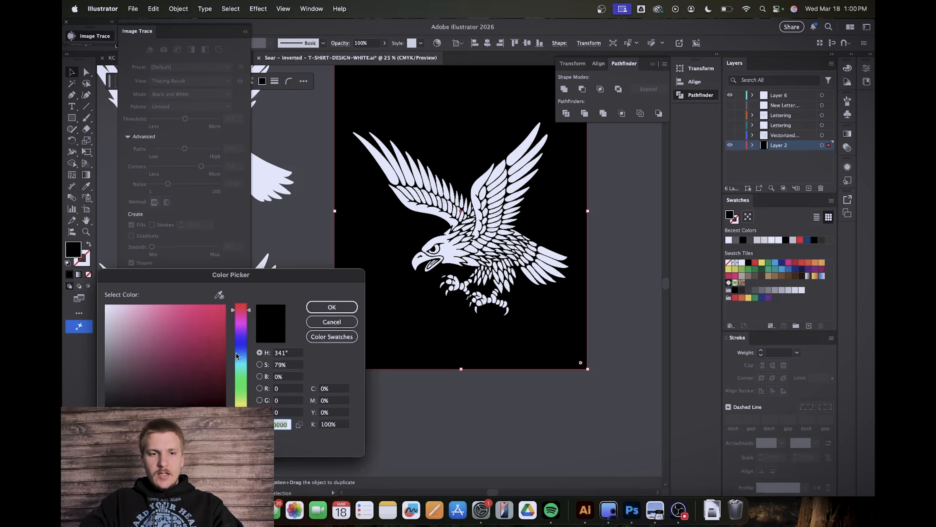
left_click_drag(236, 356, 240, 349)
left_click_drag(162, 348, 251, 298)
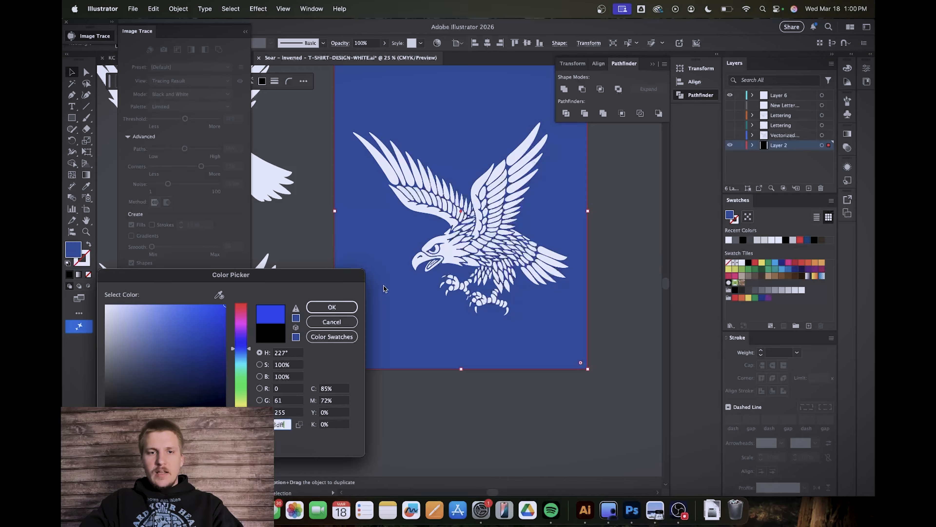
left_click(332, 322)
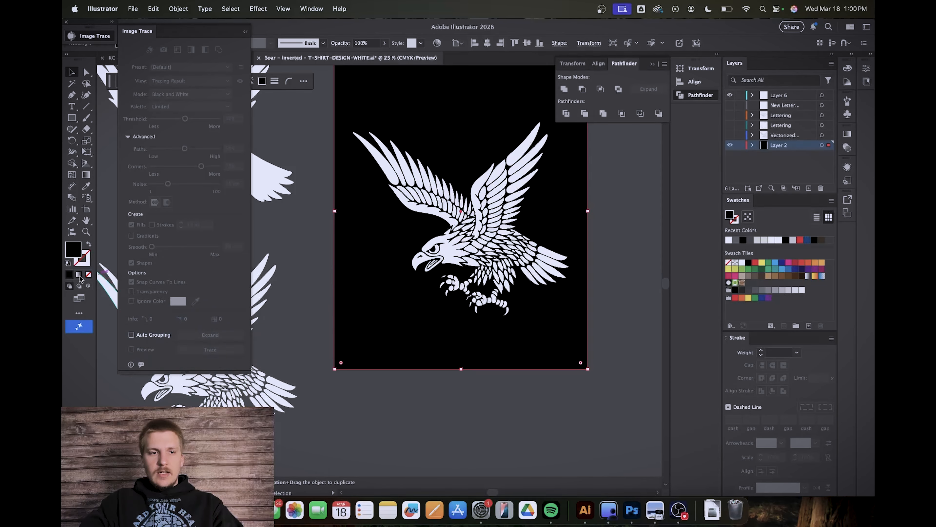
- Try a pinkish-red fill (R 252, G 0, B 84) on the background rectangle behind the eagle
double_click(73, 255)
left_click_drag(219, 329, 226, 306)
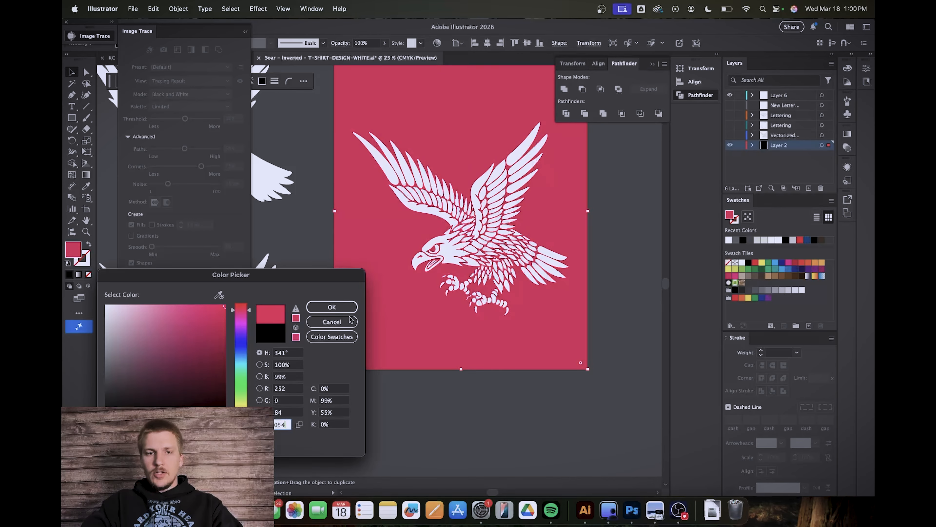
left_click(329, 322)
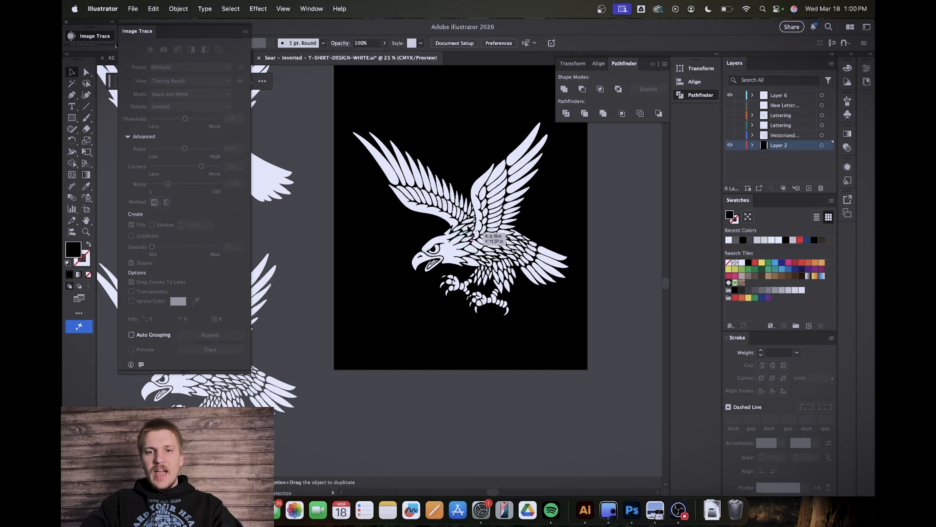
- Examine the white eagle's feathers, head and talons on the black artboard for correct inverted shapes
scroll(482, 212, "up", 1)
left_click(498, 222)
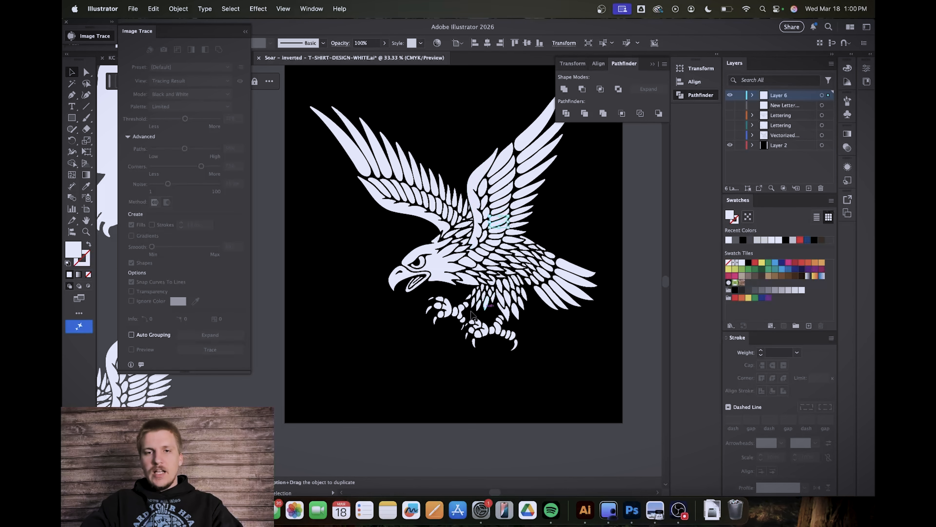
scroll(459, 308, "down", 1)
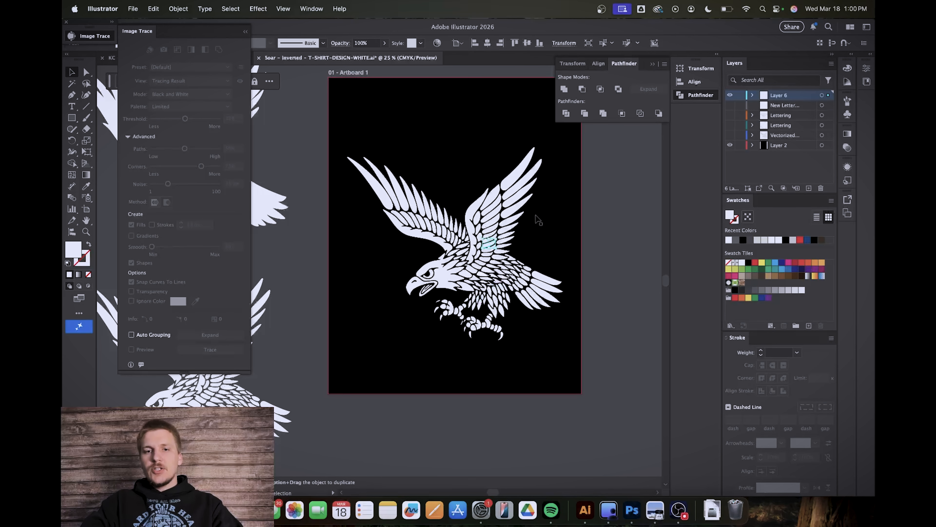
left_click(608, 239)
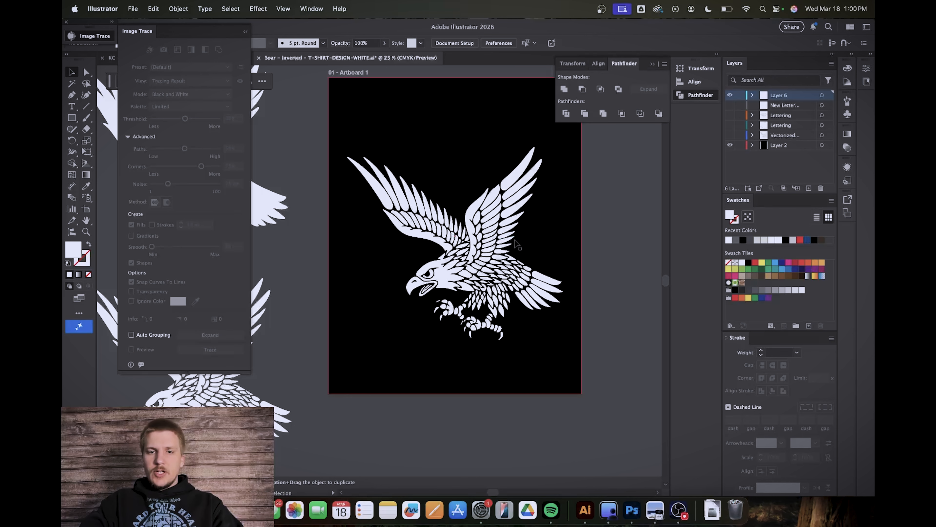
scroll(515, 255, "up", 1)
scroll(515, 255, "down", 1)
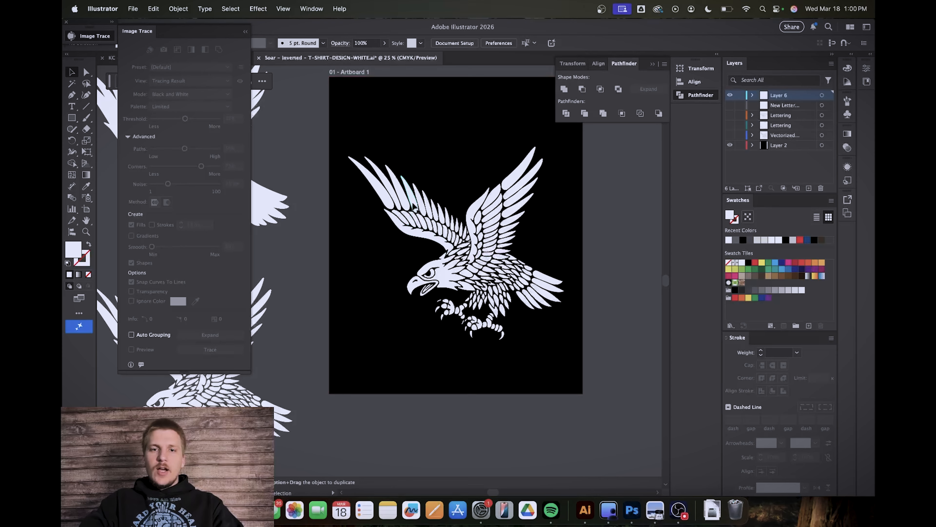
scroll(413, 206, "down", 1)
scroll(412, 219, "up", 2)
scroll(556, 262, "up", 1)
scroll(484, 261, "down", 2)
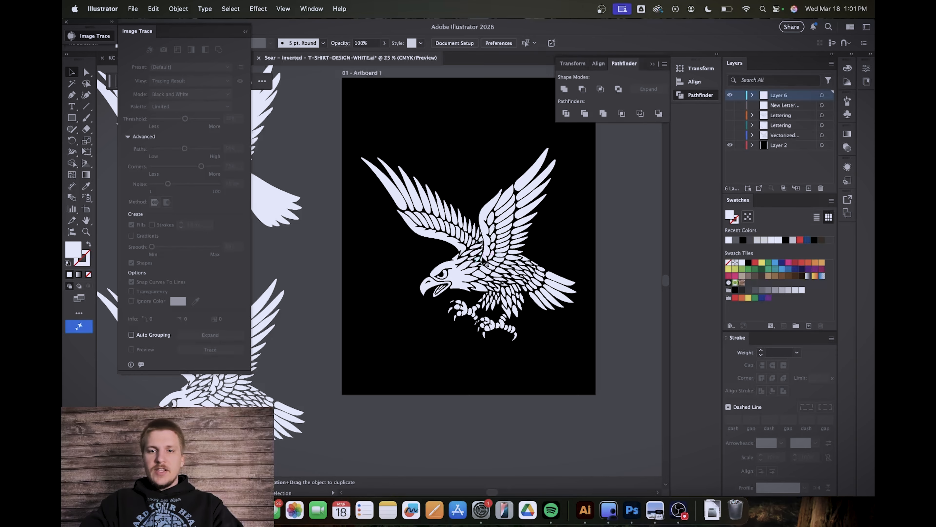